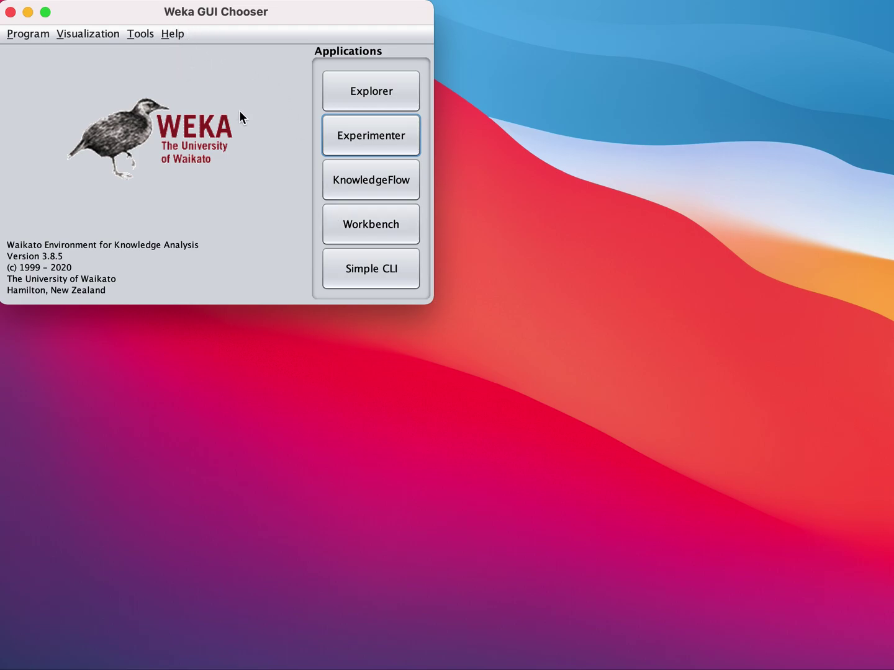
Launch the Explorer and load issues_party.csv as a CSV file from Dropbox/teaching/datasets.
mouse_move(232, 141)
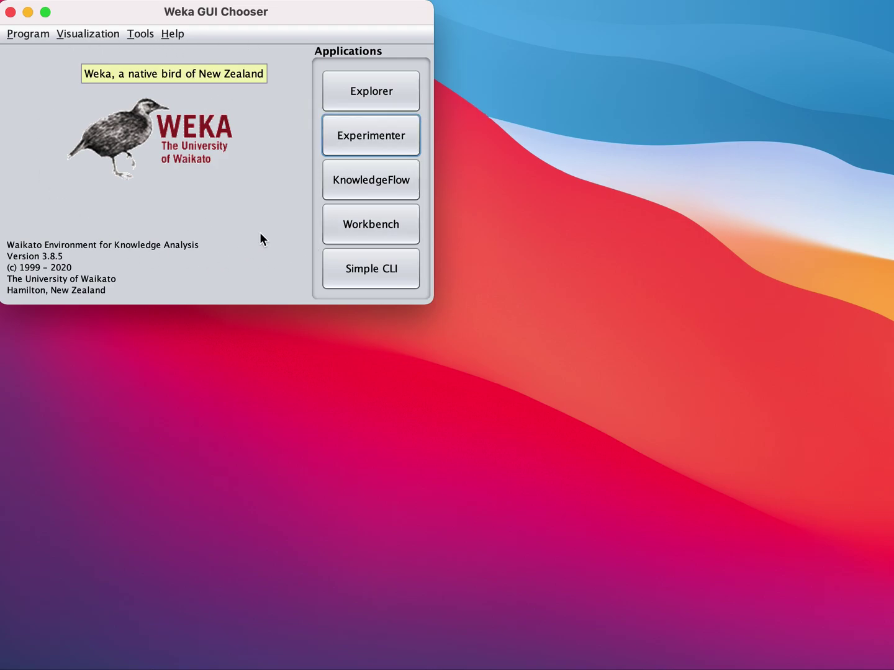
click(371, 90)
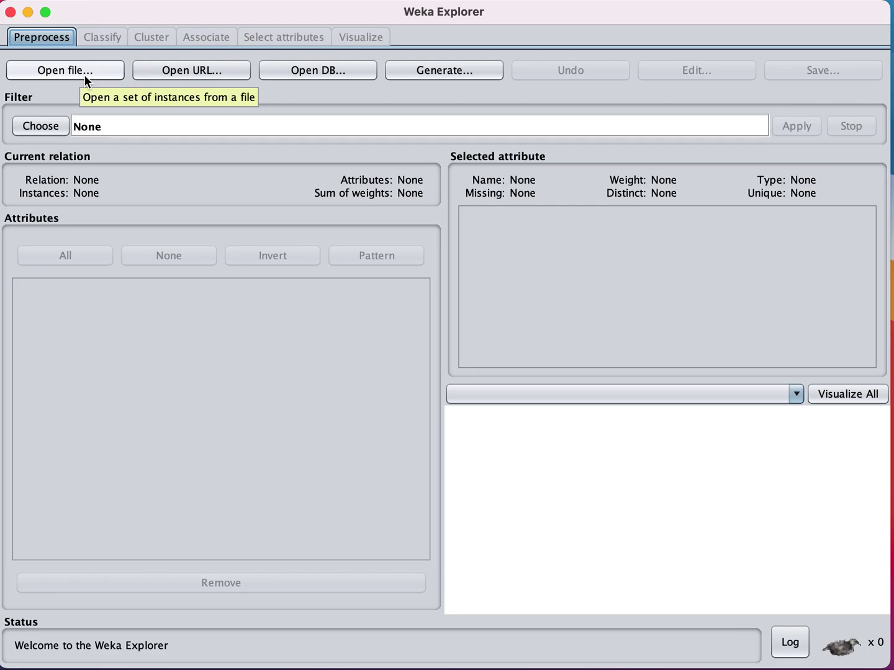
click(84, 74)
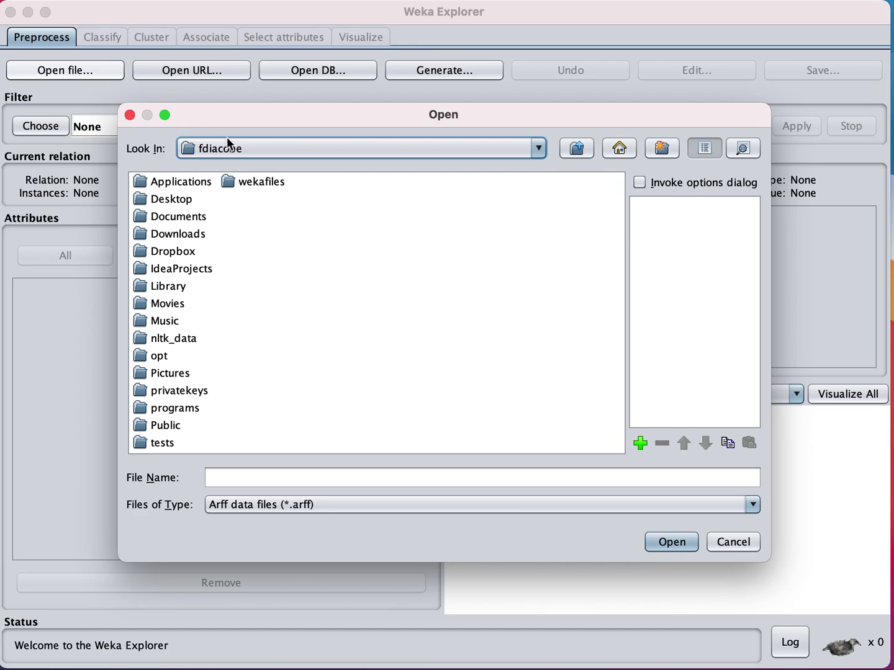
double_click(186, 251)
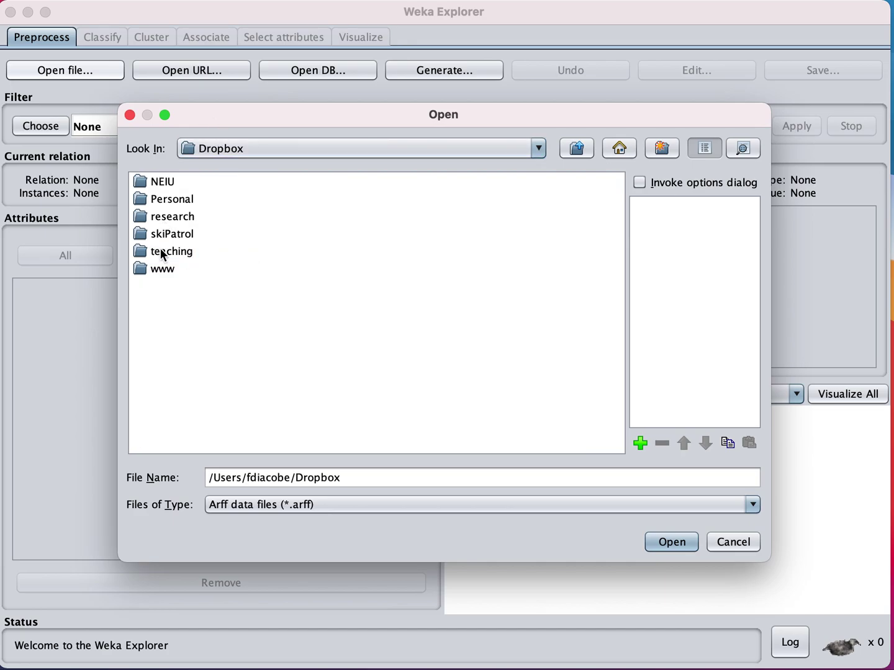
double_click(168, 255)
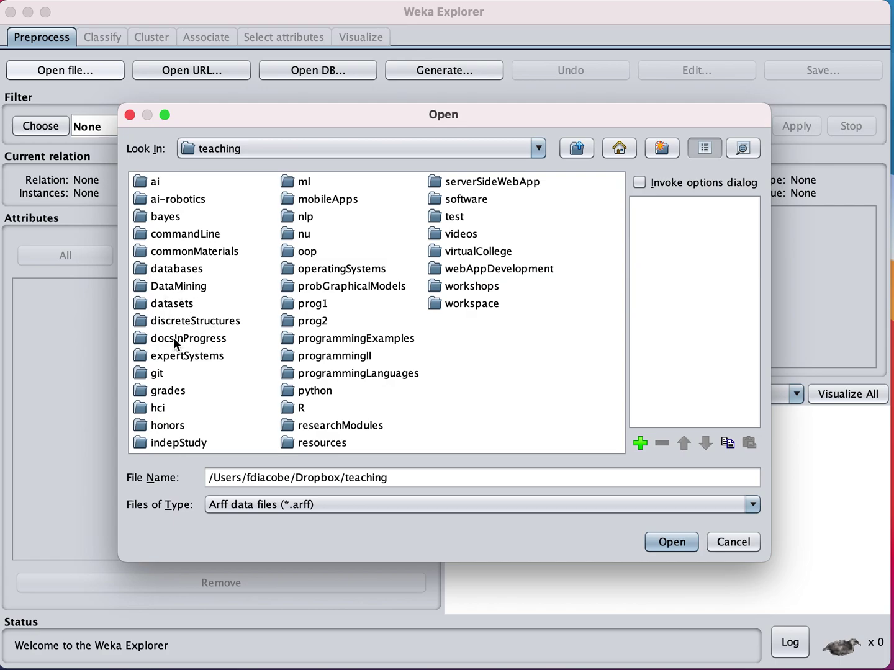
double_click(138, 303)
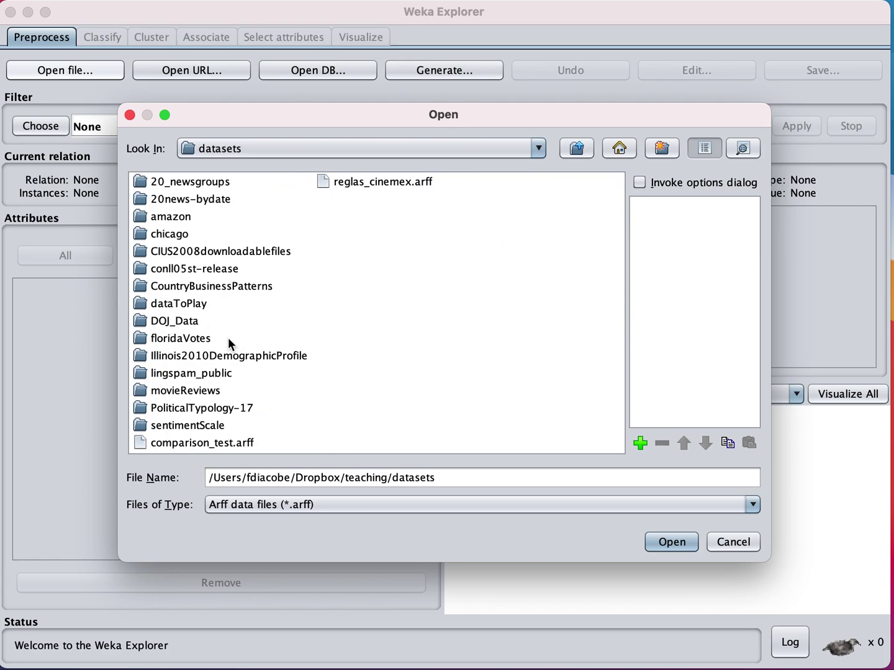
click(380, 504)
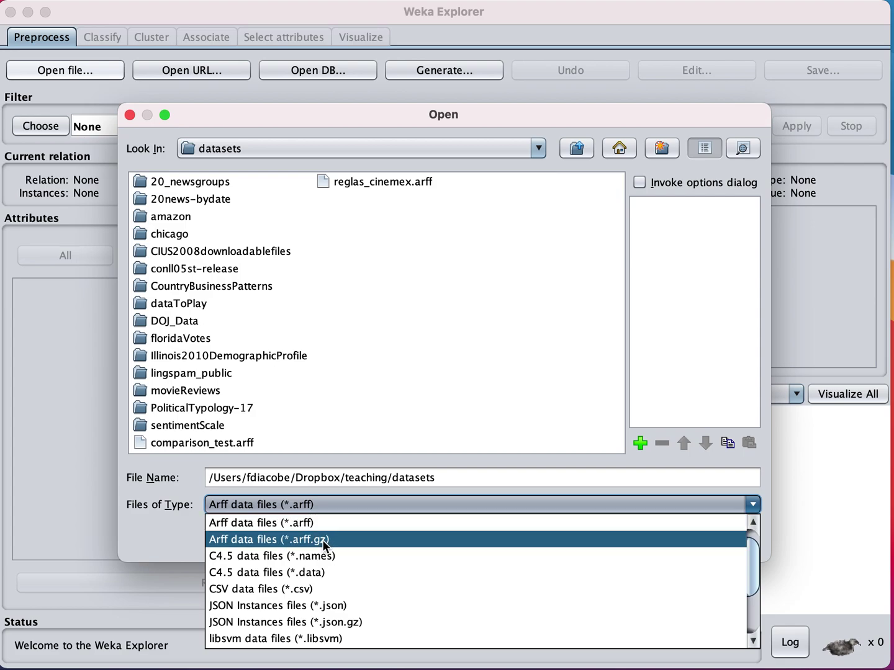
click(267, 589)
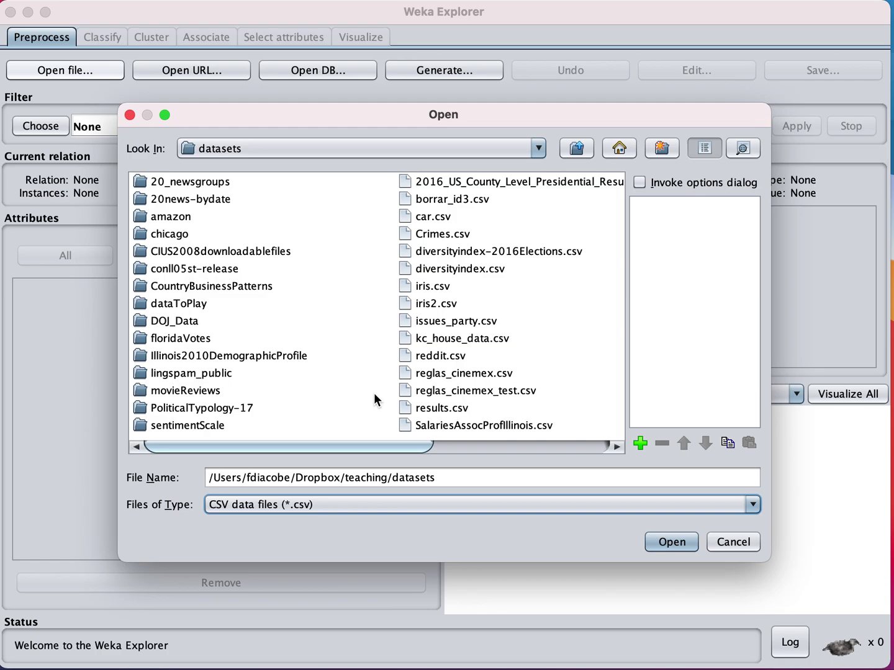
click(456, 321)
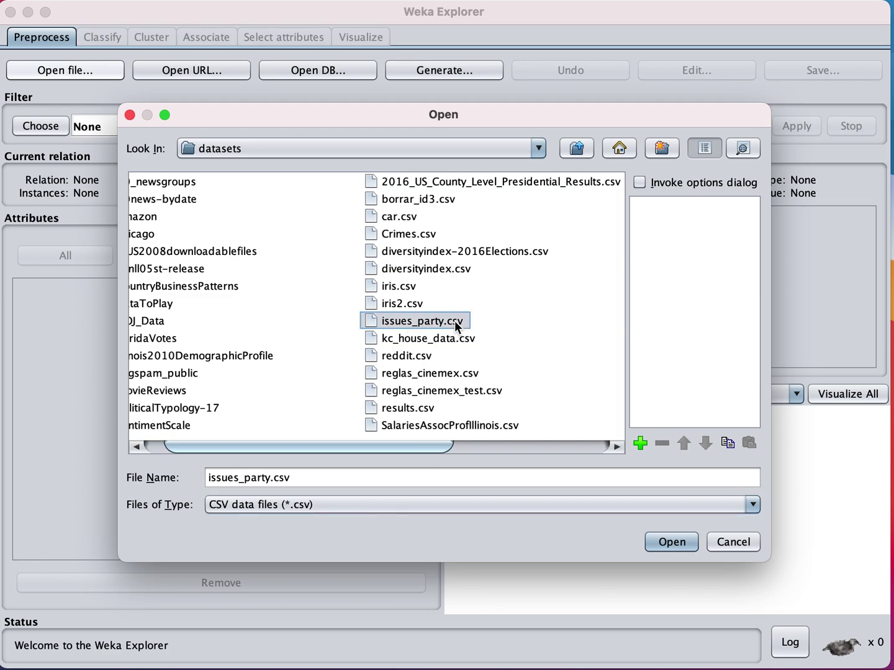
click(671, 544)
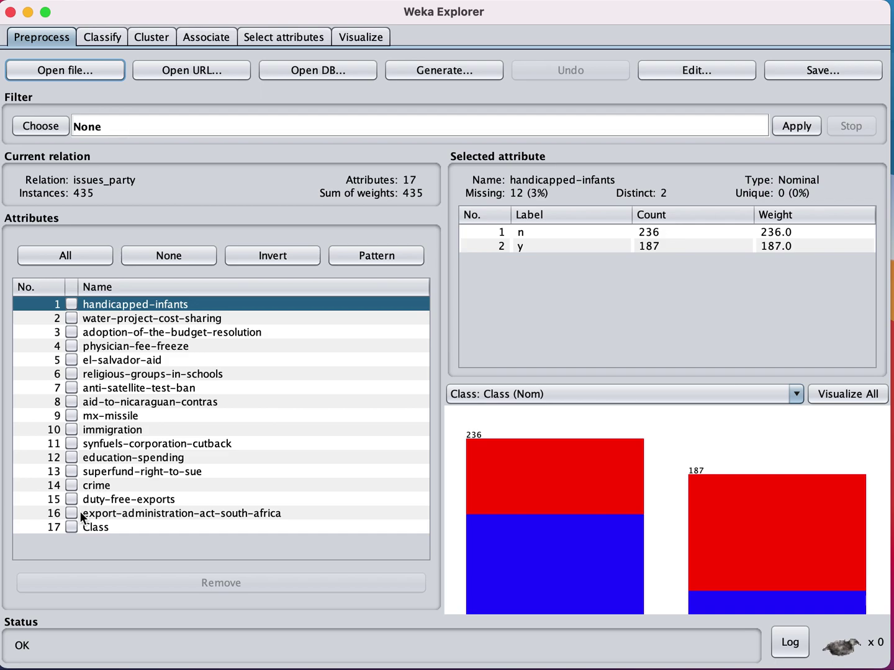
Review the Class split (168 republican, 267 democrat), then mark el-salvador-aid and unmark Class.
click(73, 526)
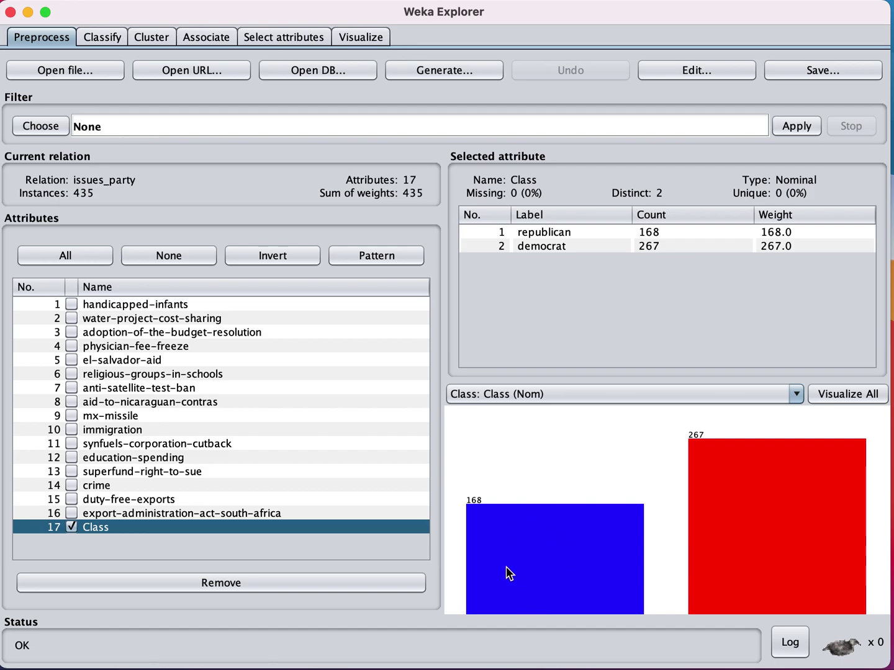
mouse_move(762, 527)
click(71, 361)
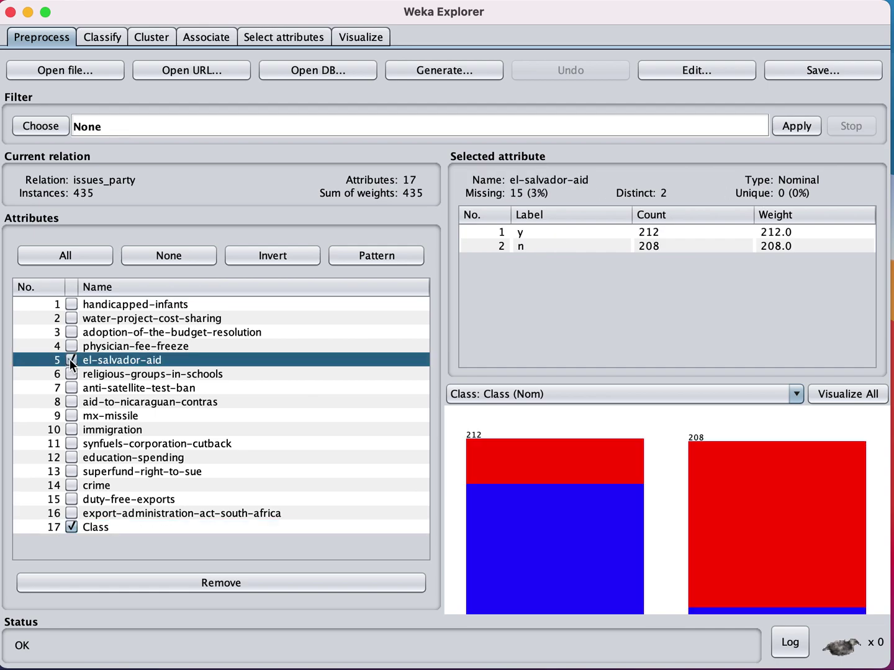
click(72, 529)
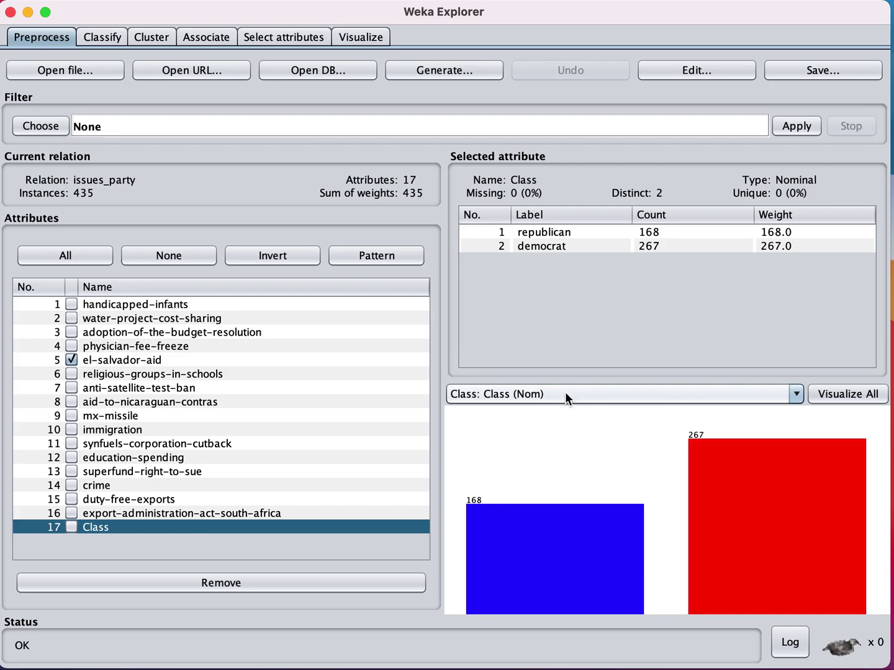
Colour the histograms by immigration, leaving only immigration and Class ticked in the attribute list.
click(795, 395)
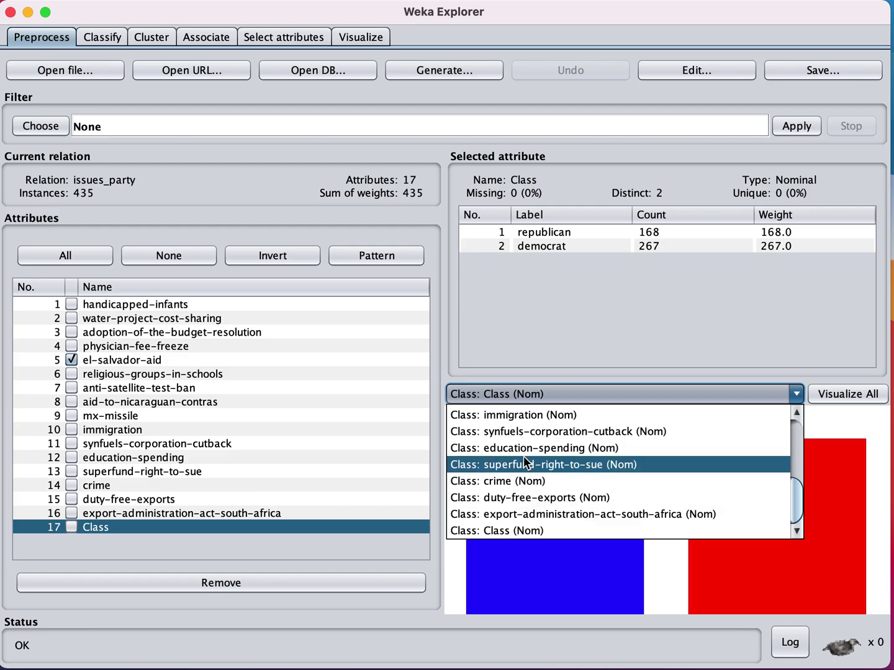
click(529, 422)
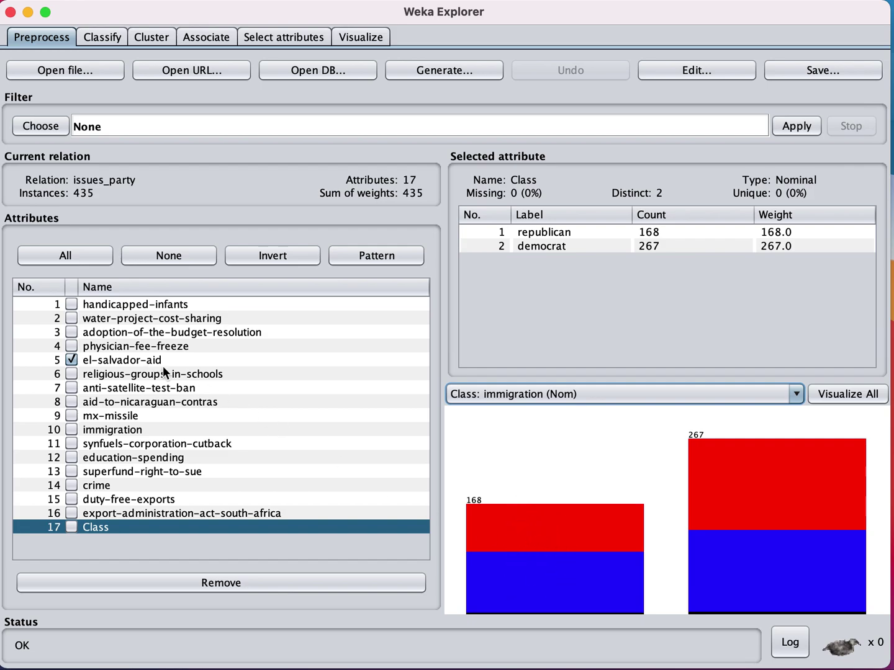
click(72, 360)
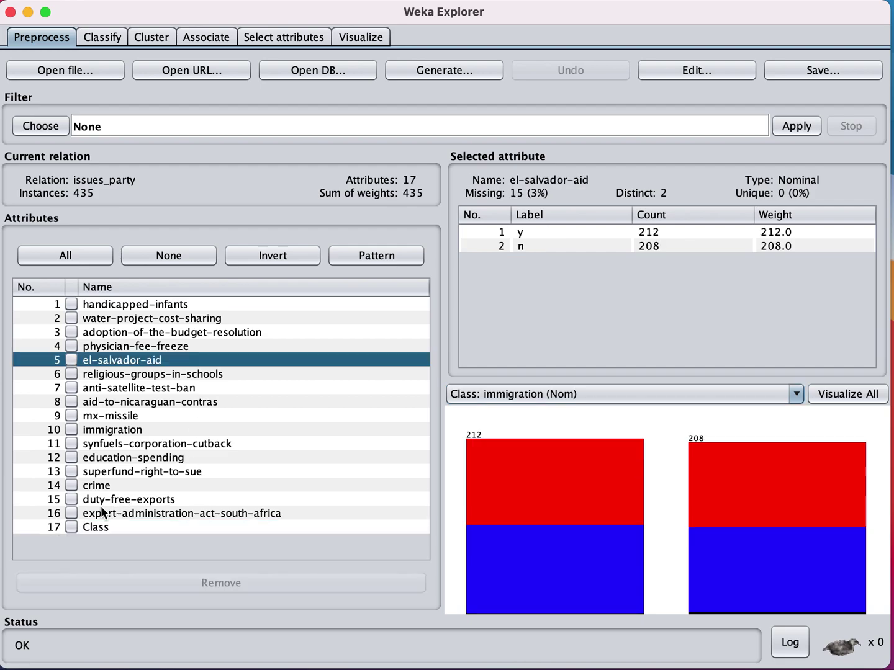
click(72, 527)
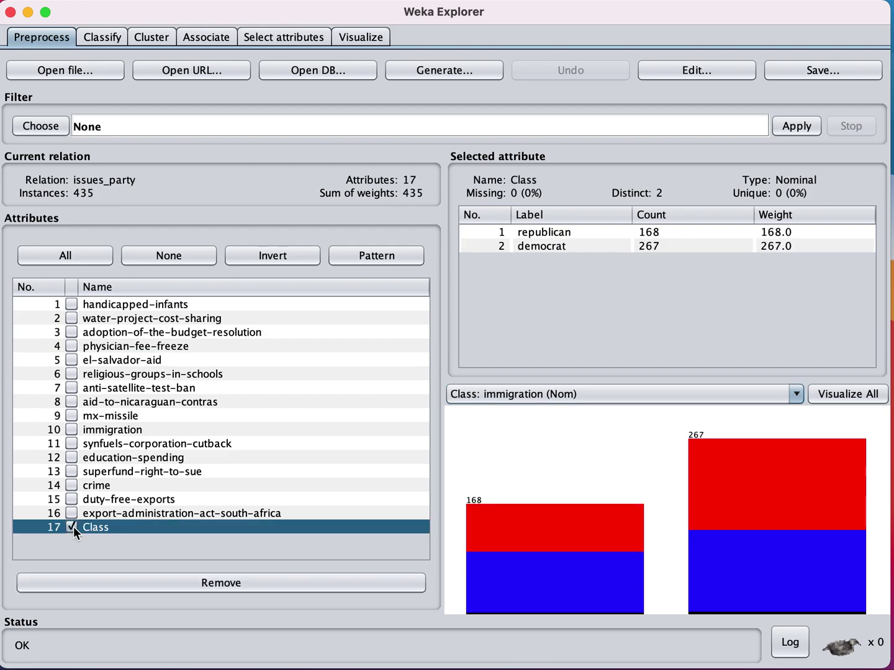
click(73, 359)
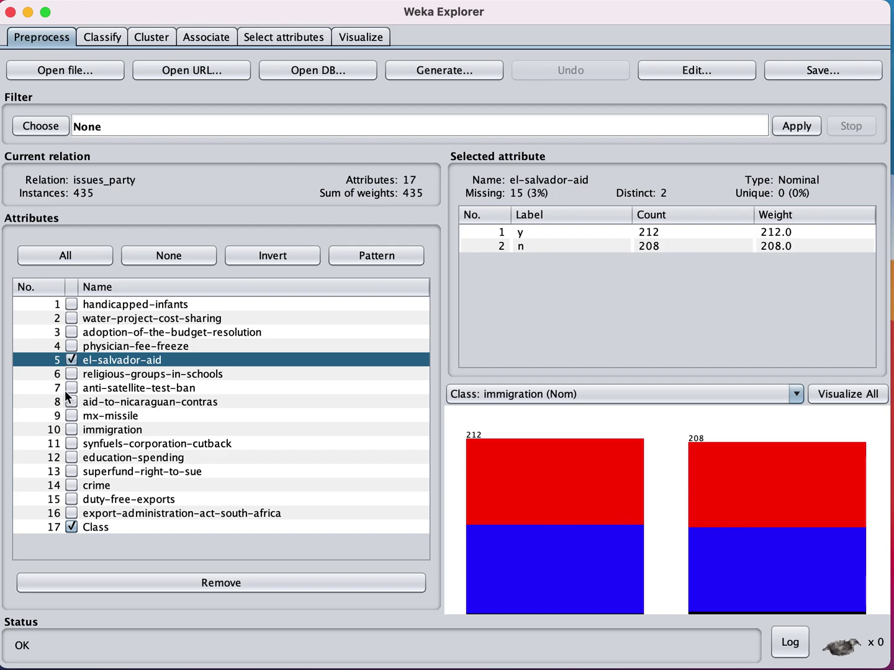
click(72, 342)
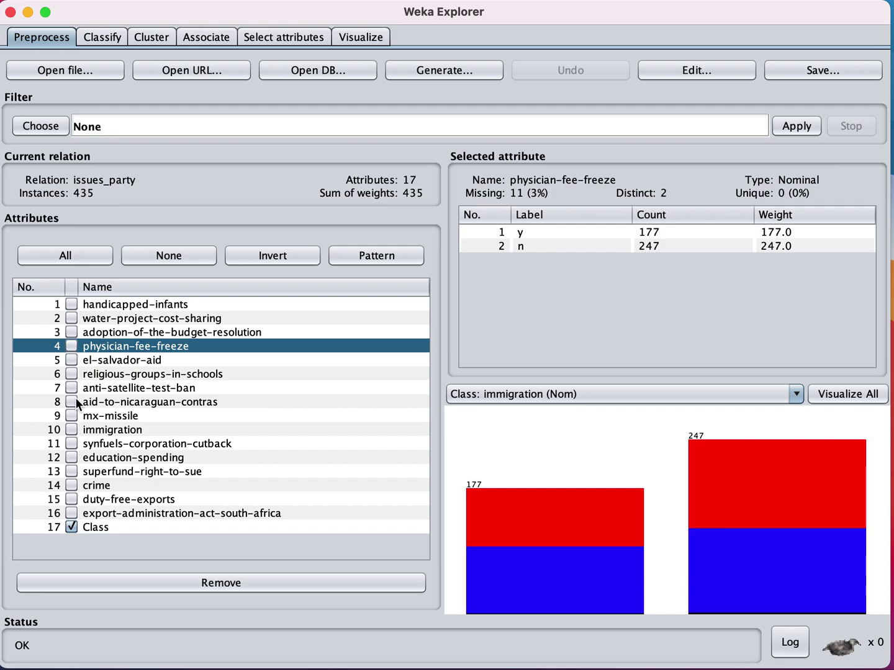
click(73, 428)
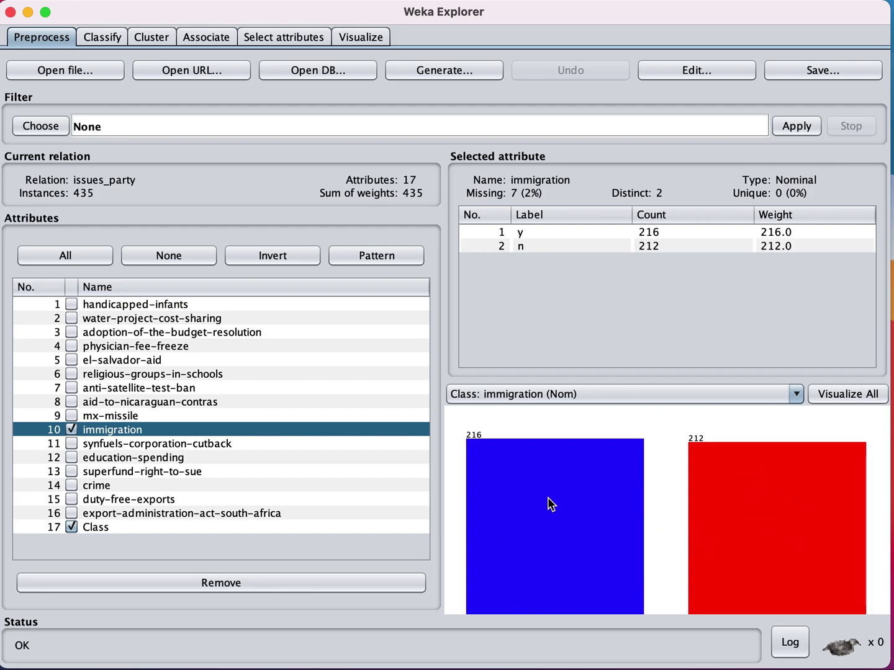
mouse_move(549, 503)
Check the Class and handicapped-infants attribute distributions.
click(98, 35)
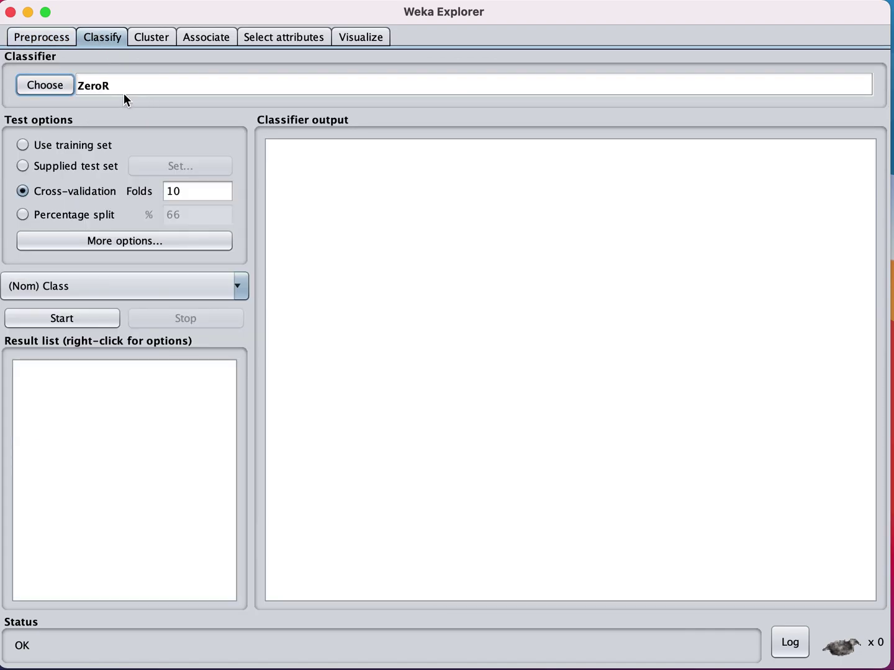
click(47, 38)
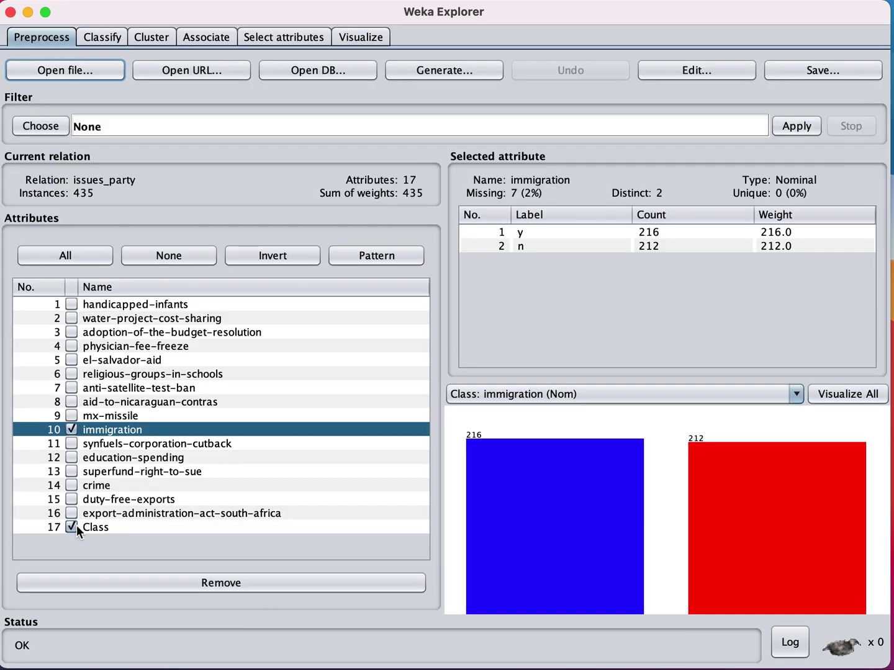
click(95, 525)
click(97, 304)
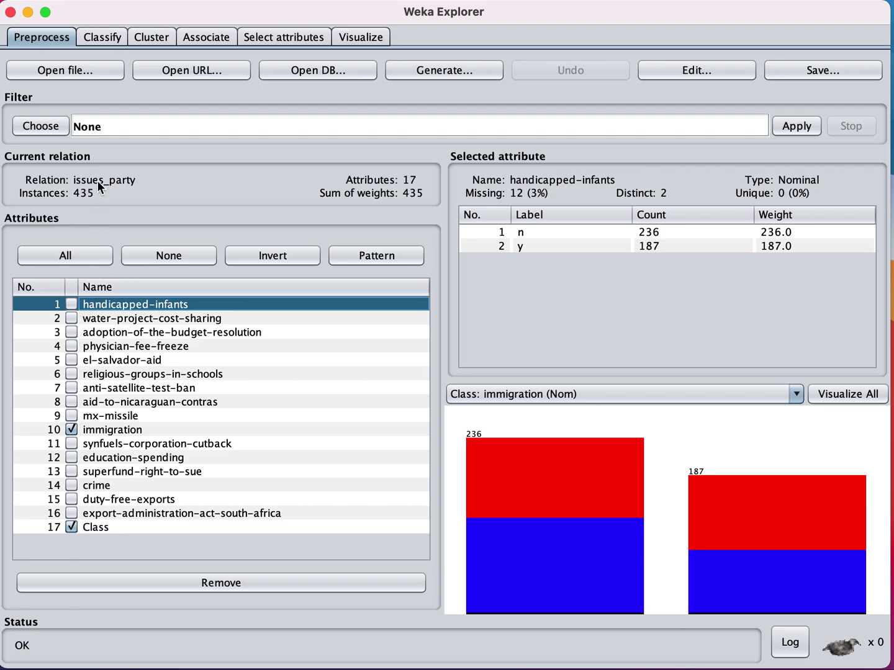
Select the J48 tree classifier (-C 0.25 -M 2), keeping (Nom) Class as the target.
click(110, 42)
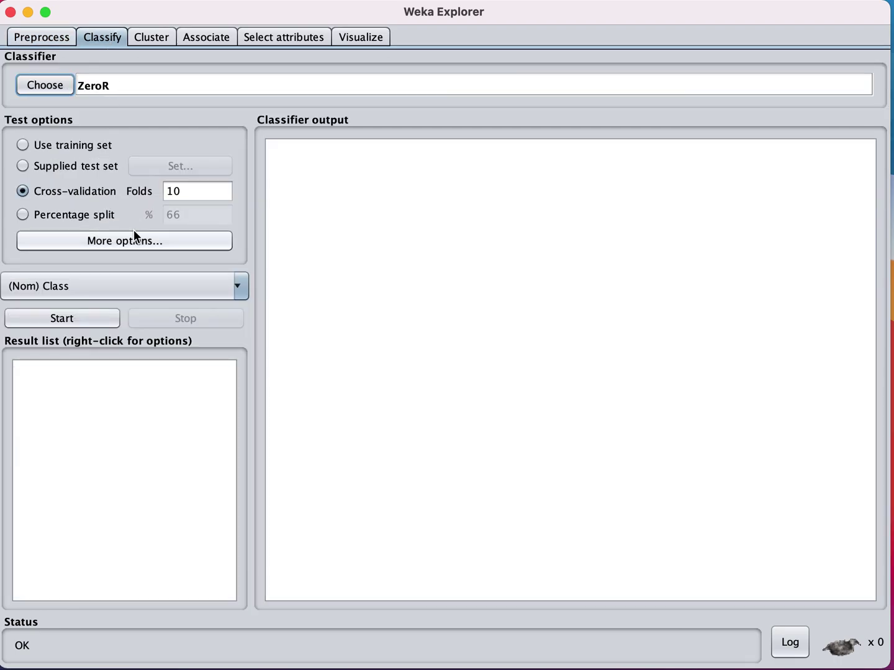
click(54, 88)
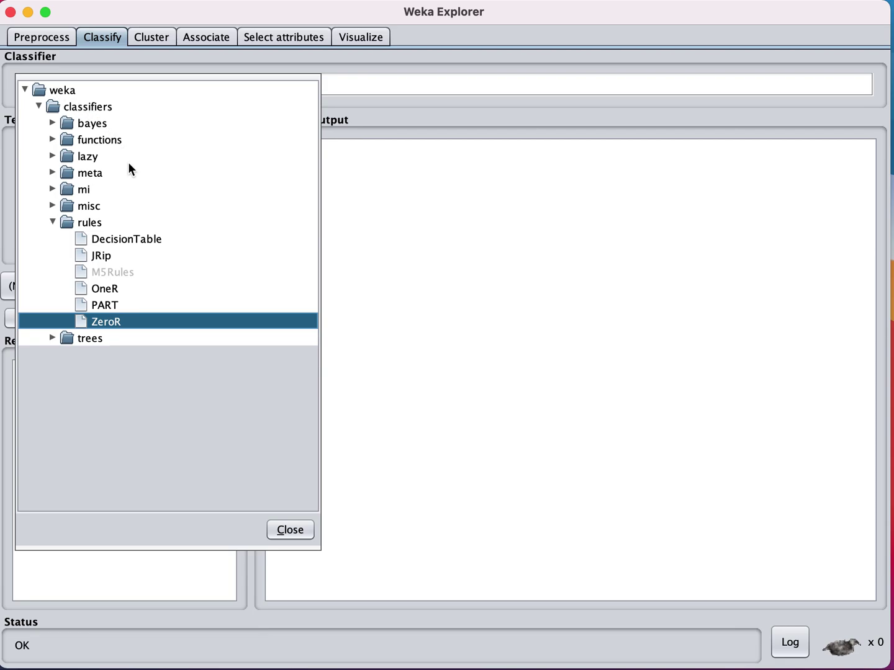
click(52, 222)
click(53, 239)
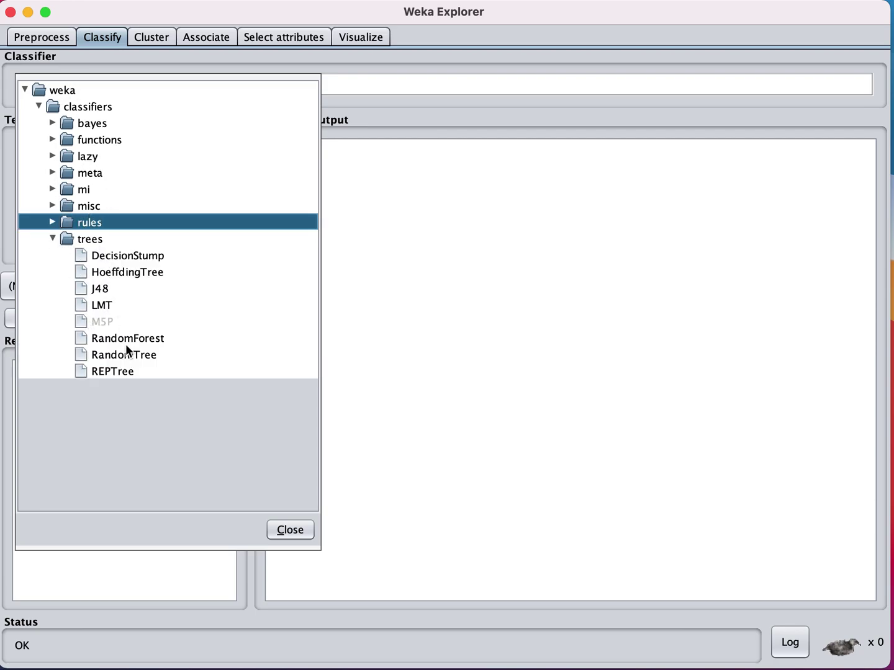
click(99, 288)
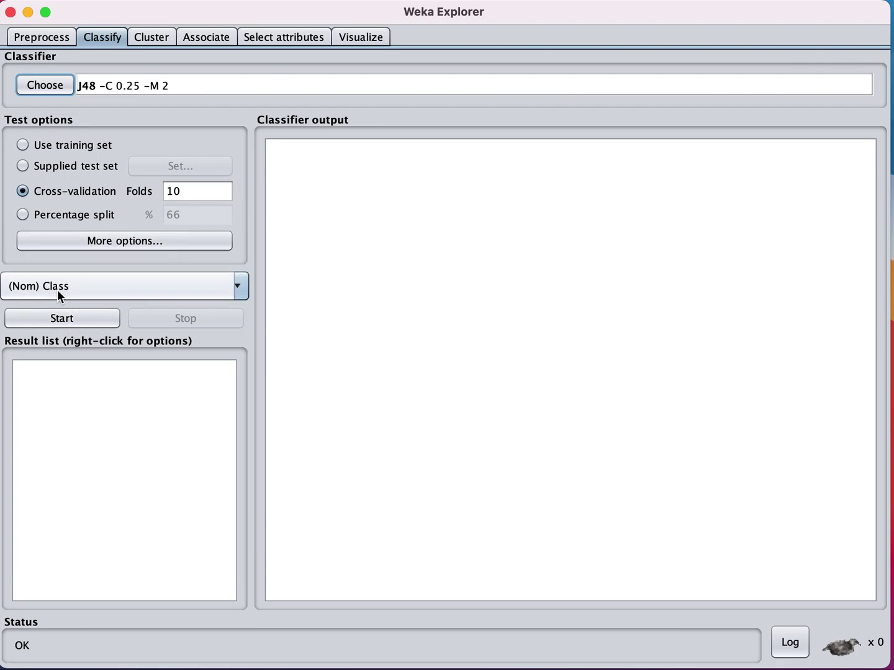
click(88, 285)
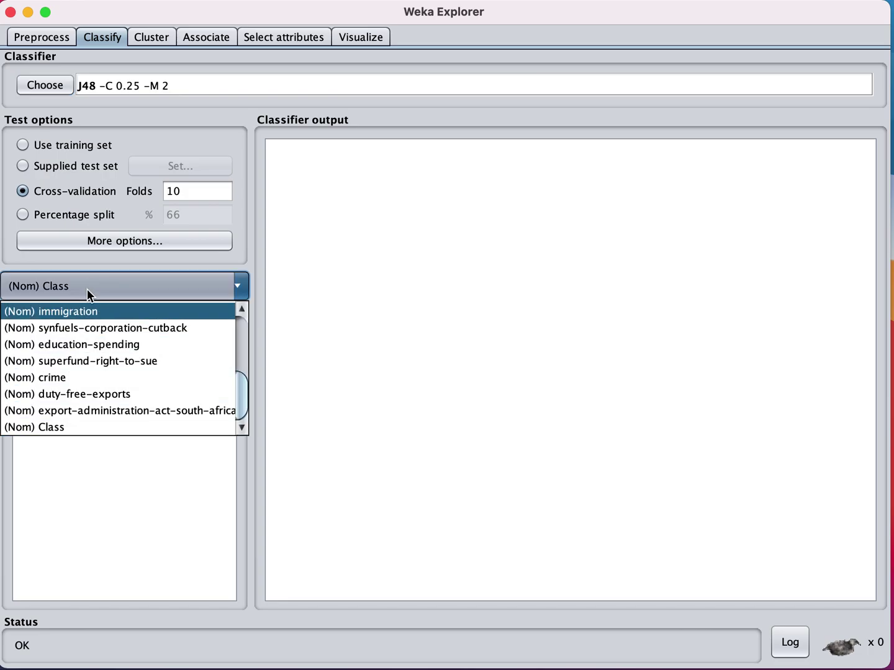
click(92, 286)
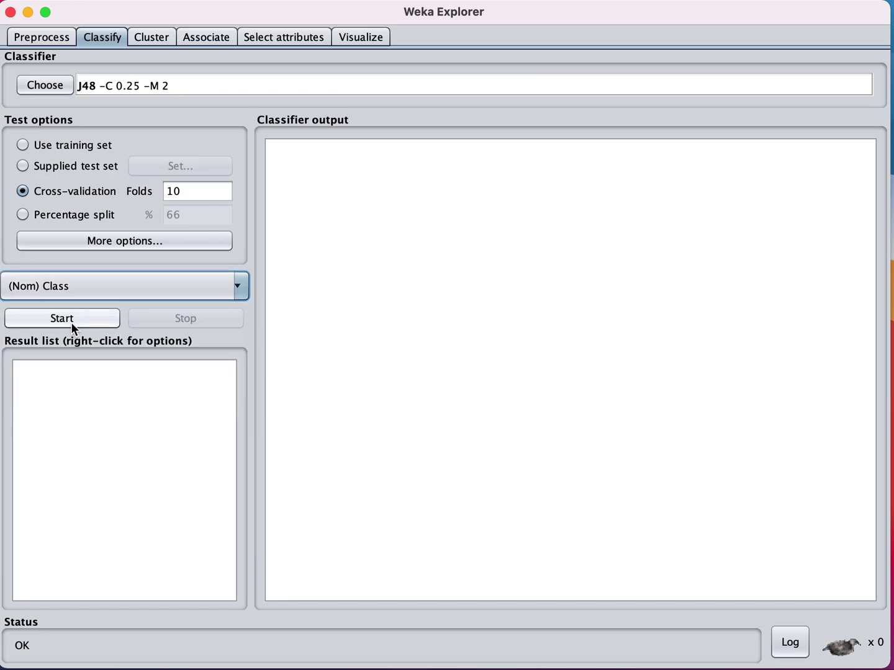
click(71, 321)
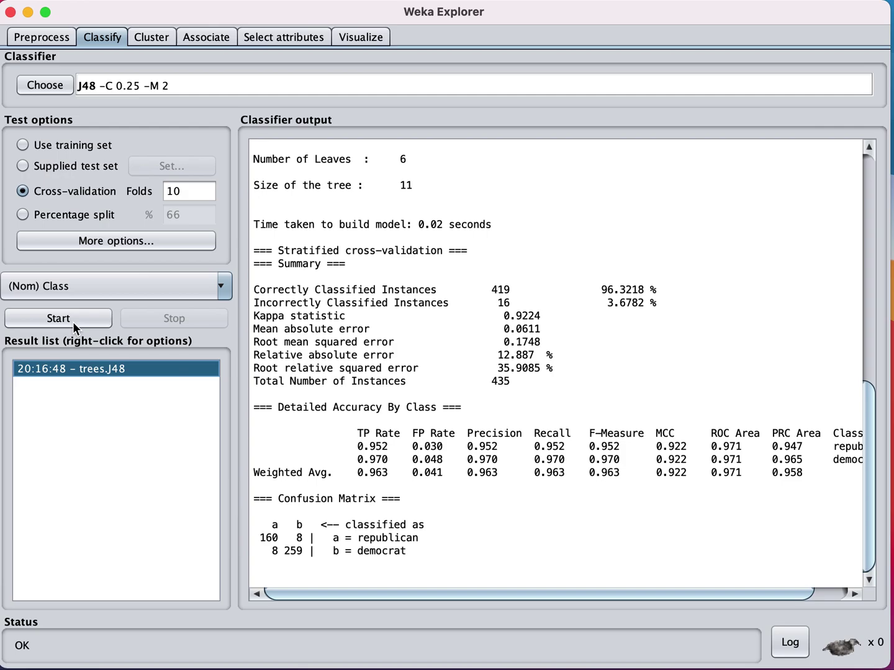
click(602, 295)
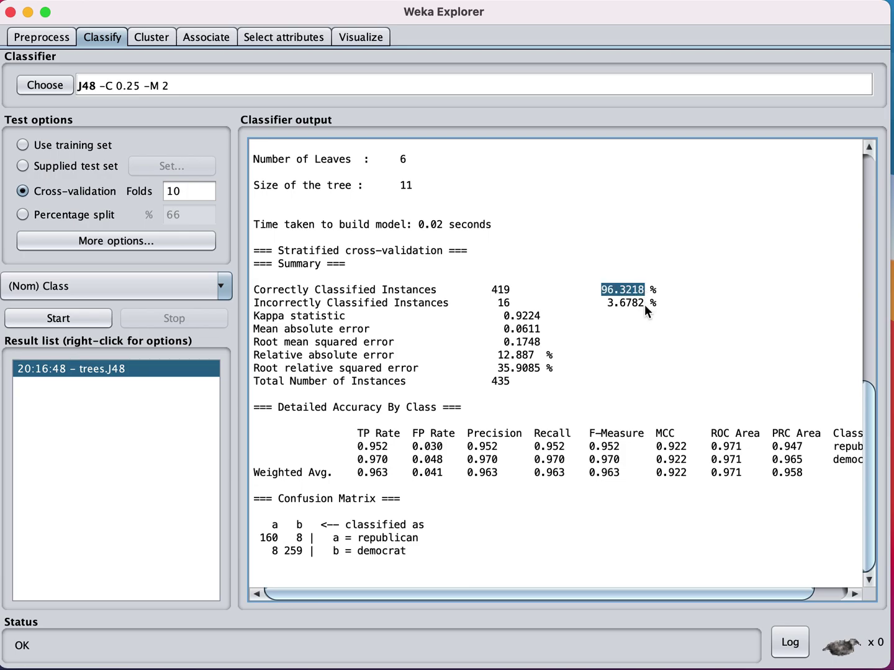
click(607, 303)
click(641, 305)
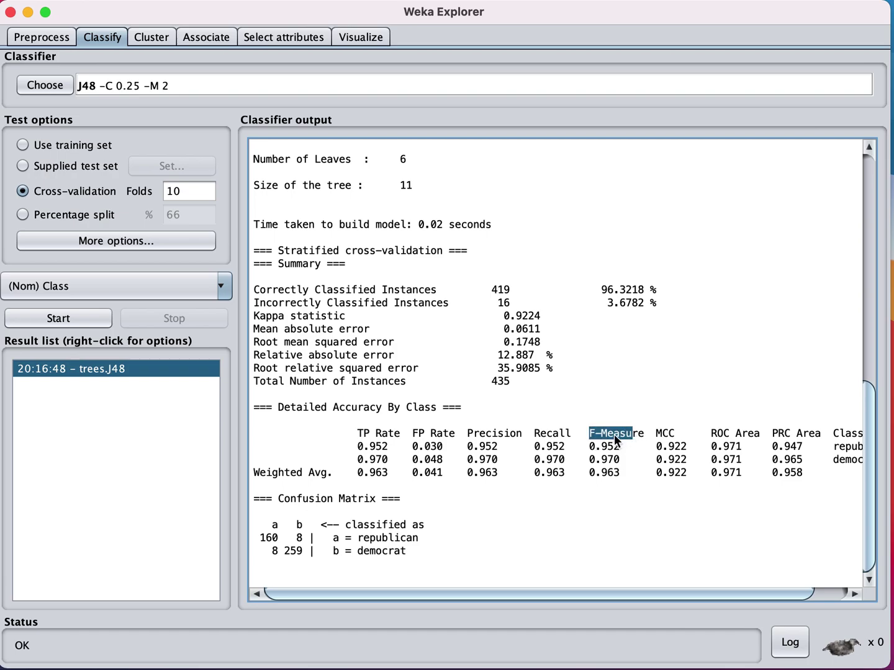
drag(467, 433, 559, 433)
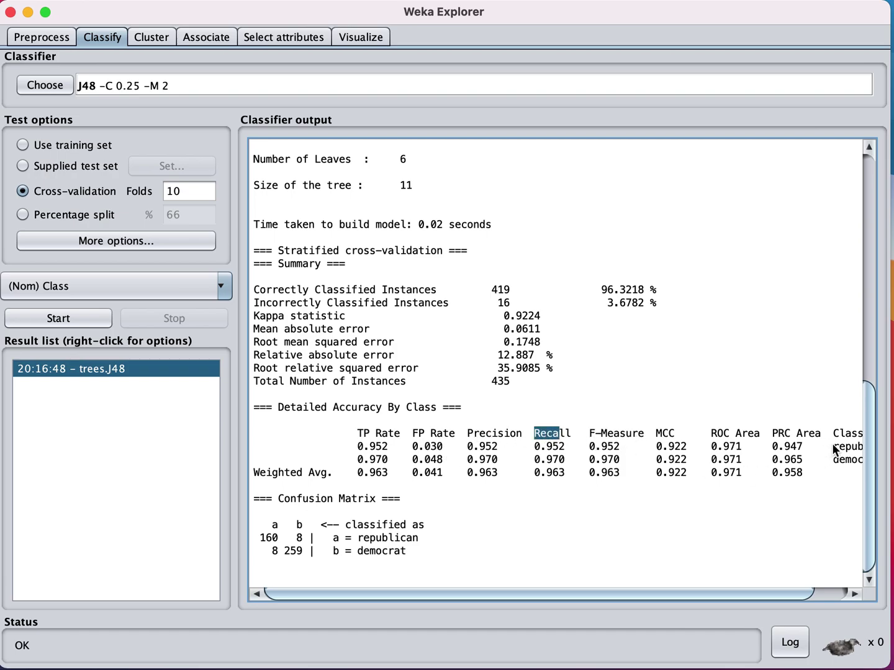
mouse_move(834, 446)
mouse_down()
mouse_move(852, 449)
mouse_move(833, 460)
mouse_move(845, 460)
mouse_up()
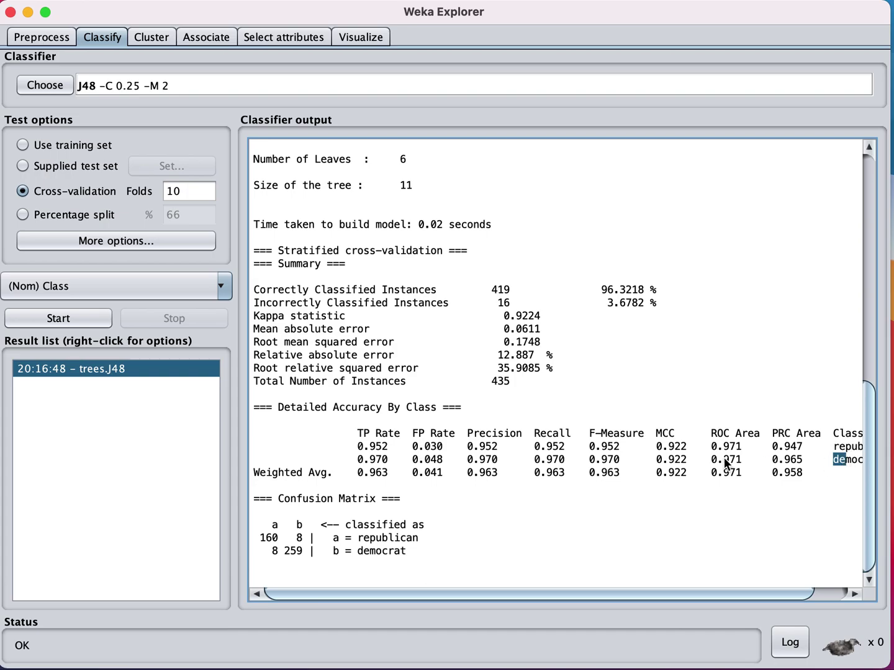
drag(422, 473, 522, 473)
click(503, 478)
Run 10-fold cross-validation with the MultilayerPerceptron classifier.
click(46, 87)
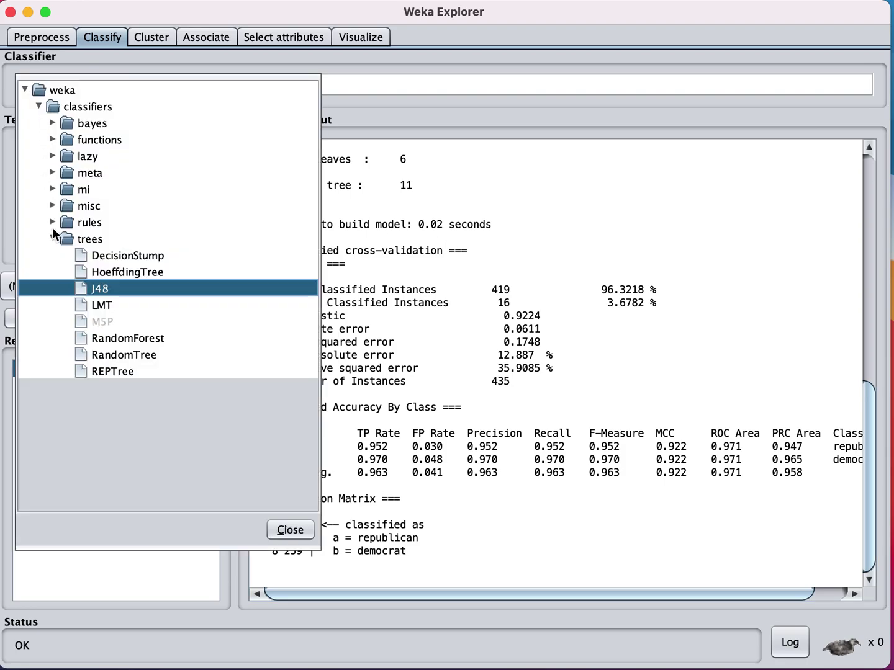
click(53, 238)
click(52, 140)
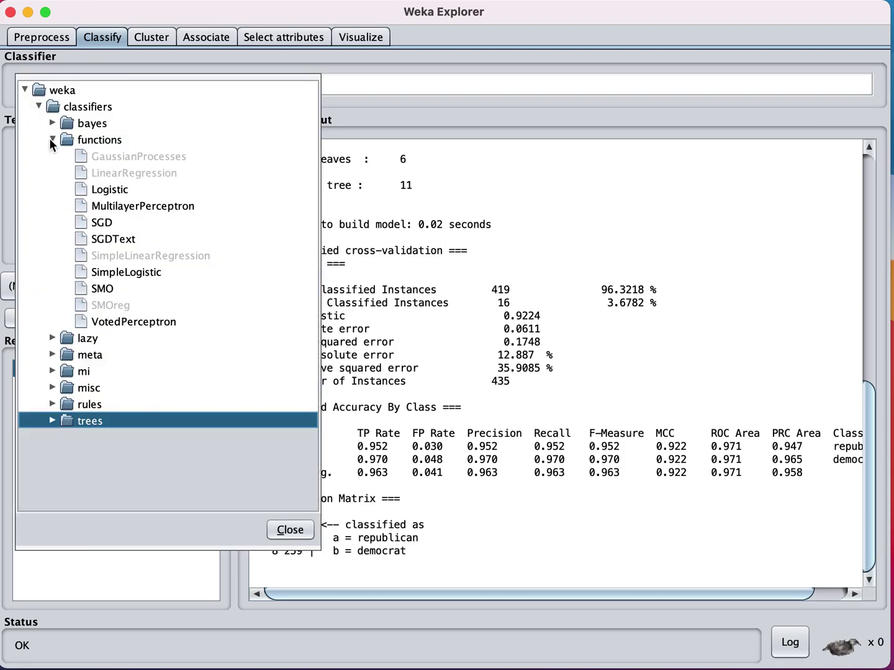
click(127, 206)
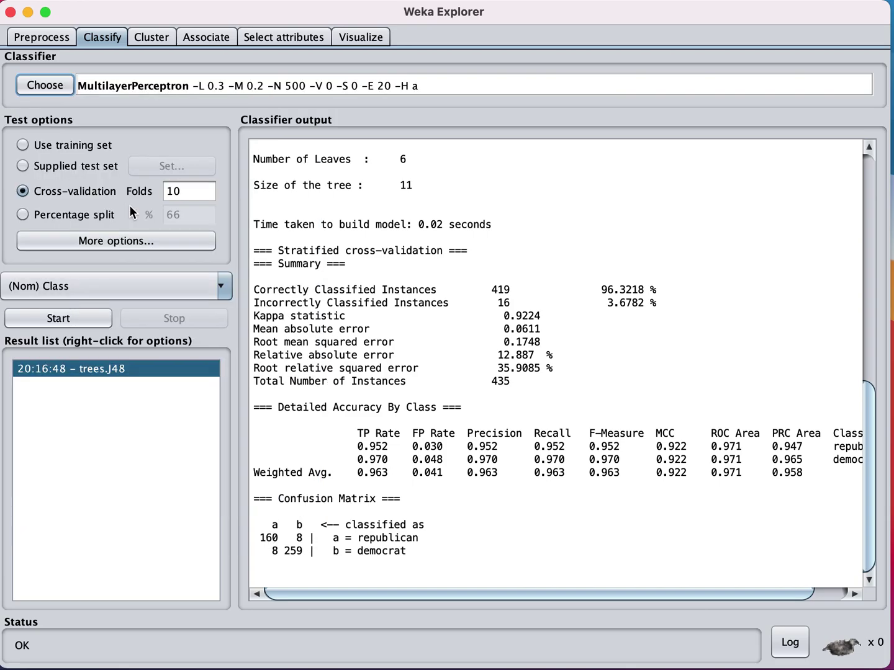
click(83, 319)
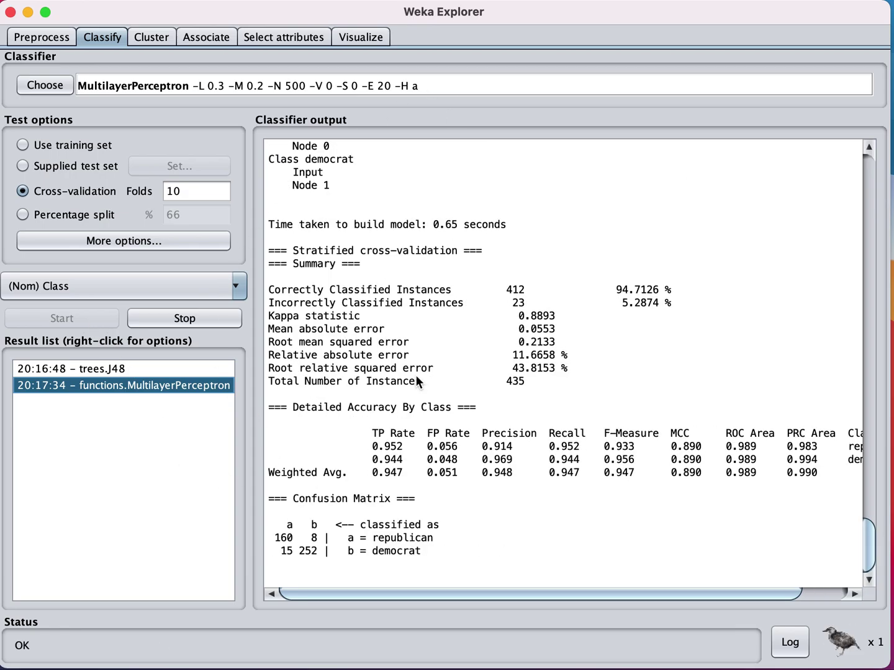
Highlight the 94.7126% correct rate, then bring back the trees.J48 results.
click(616, 294)
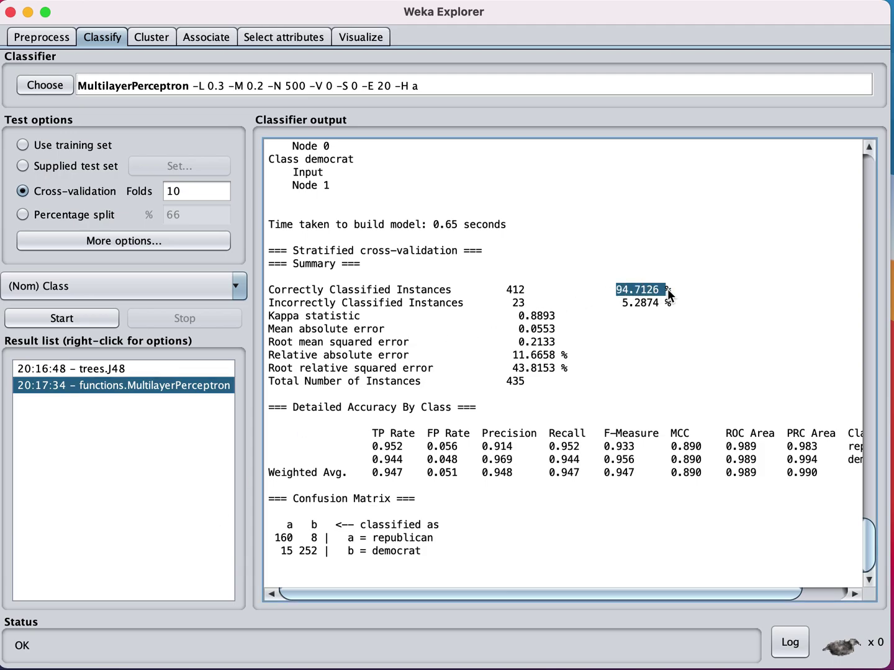
drag(623, 303, 645, 304)
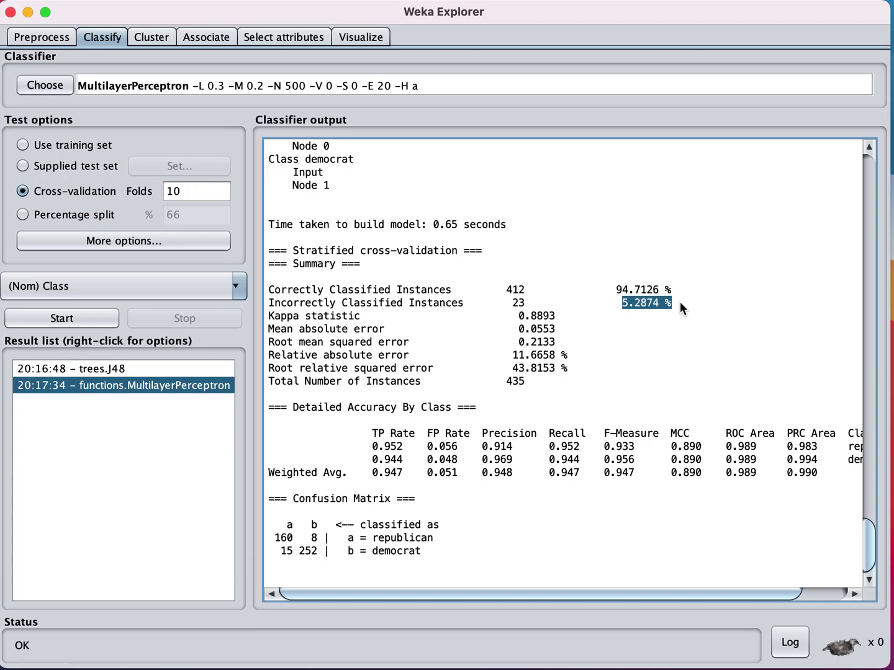
click(652, 339)
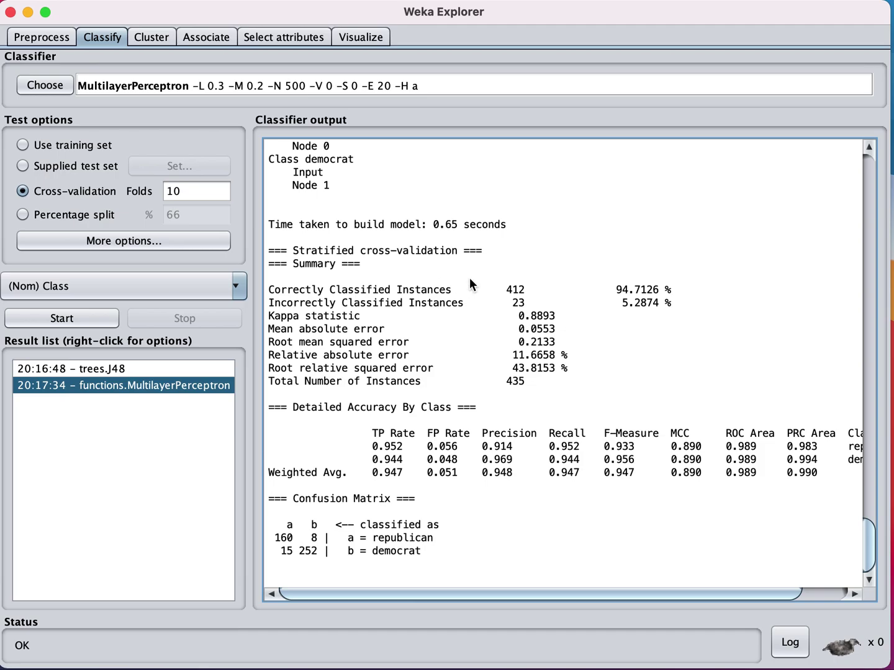
drag(615, 293, 652, 299)
click(108, 369)
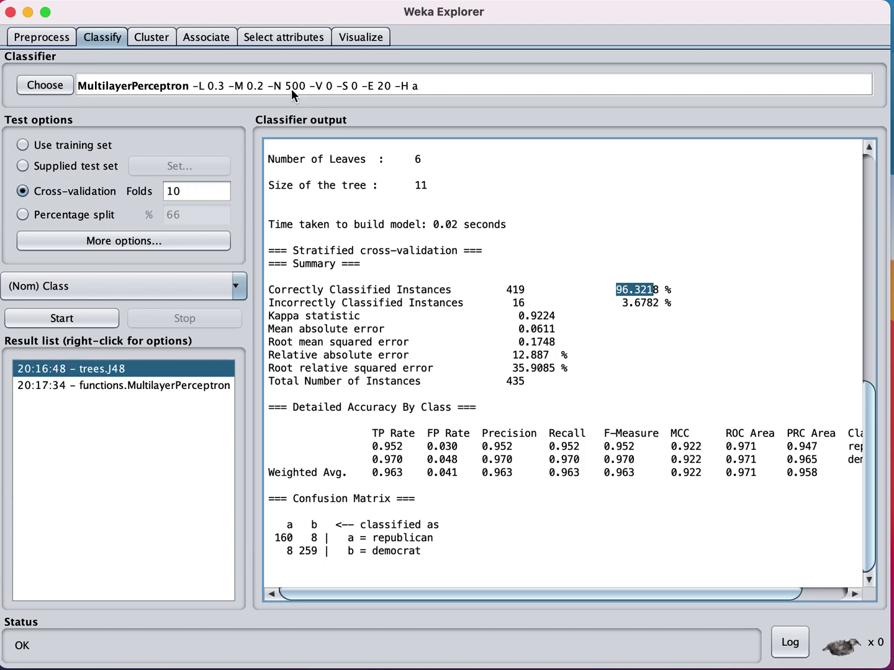
Close the Explorer and start a new Experimenter setup with results file comparison_of_learners.
click(10, 12)
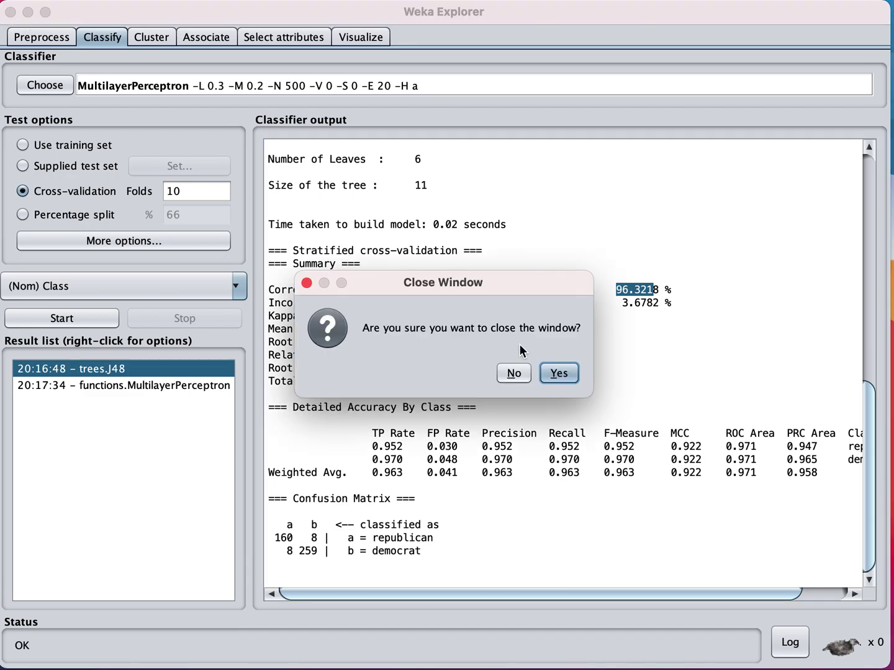
click(566, 375)
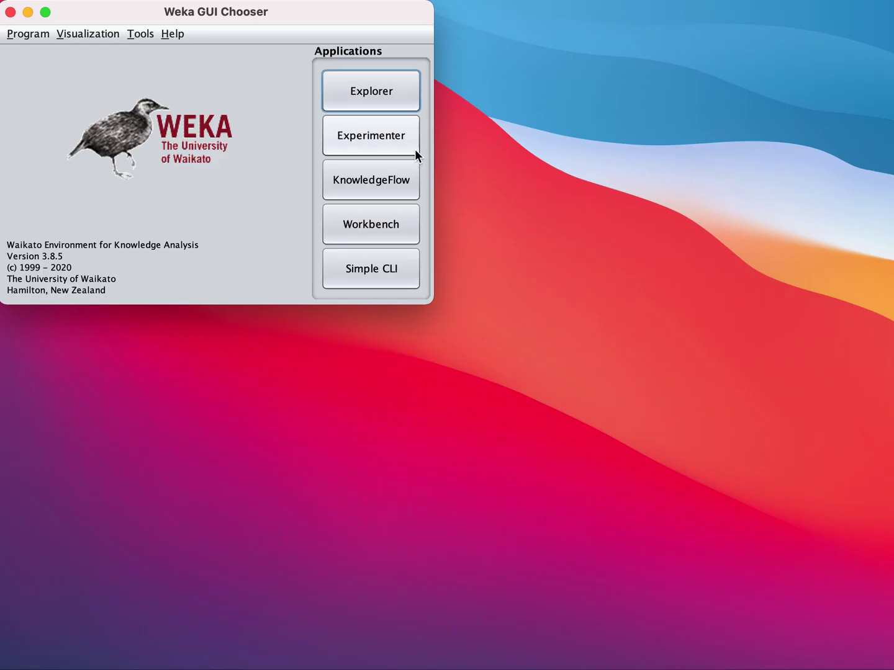
click(374, 139)
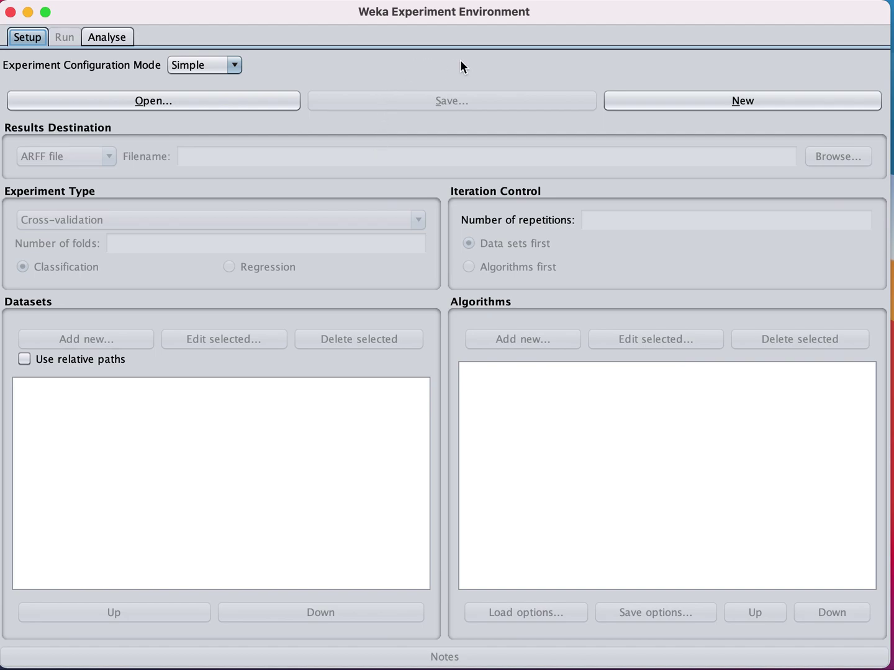
click(668, 99)
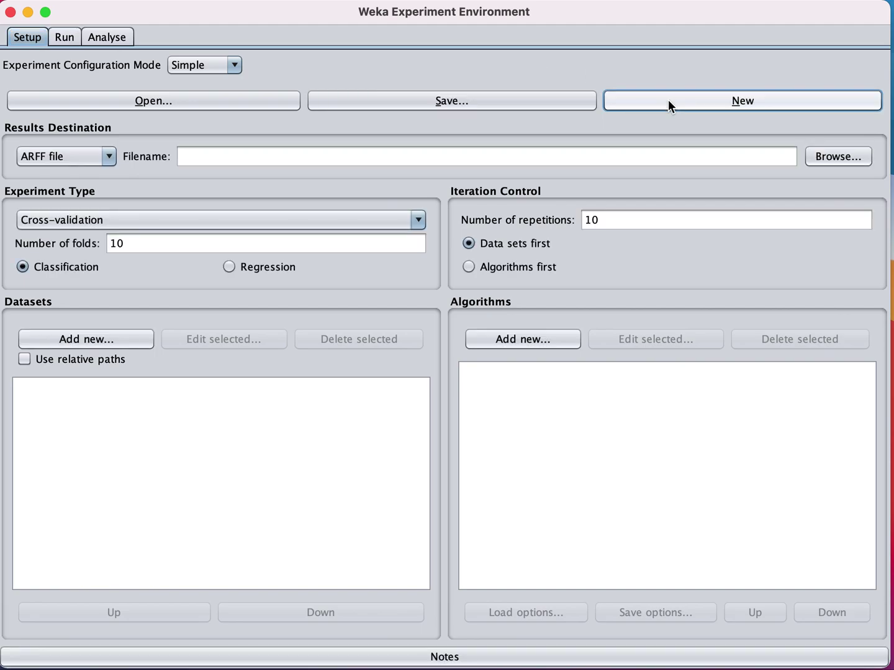
click(249, 159)
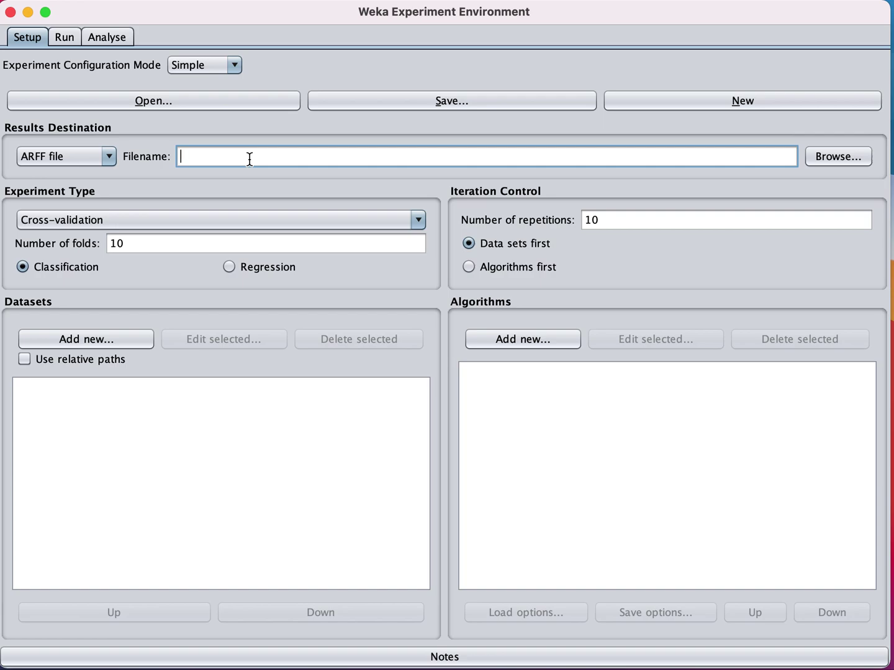
text(comparison_cr)
text(_learners)
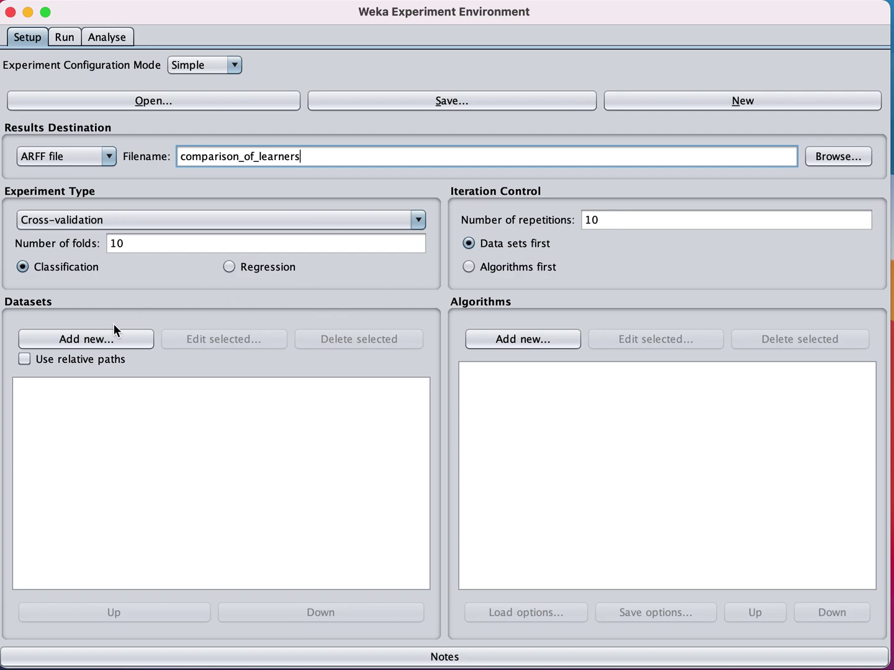
Add issues_party.csv from Dropbox/teaching/datasets as the experiment's CSV dataset.
click(109, 340)
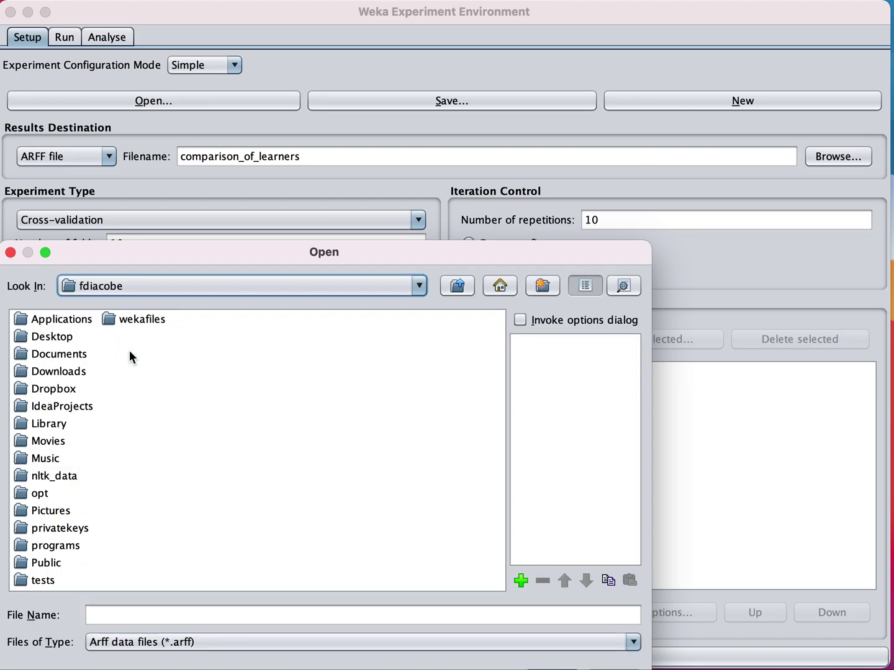
double_click(69, 390)
double_click(69, 391)
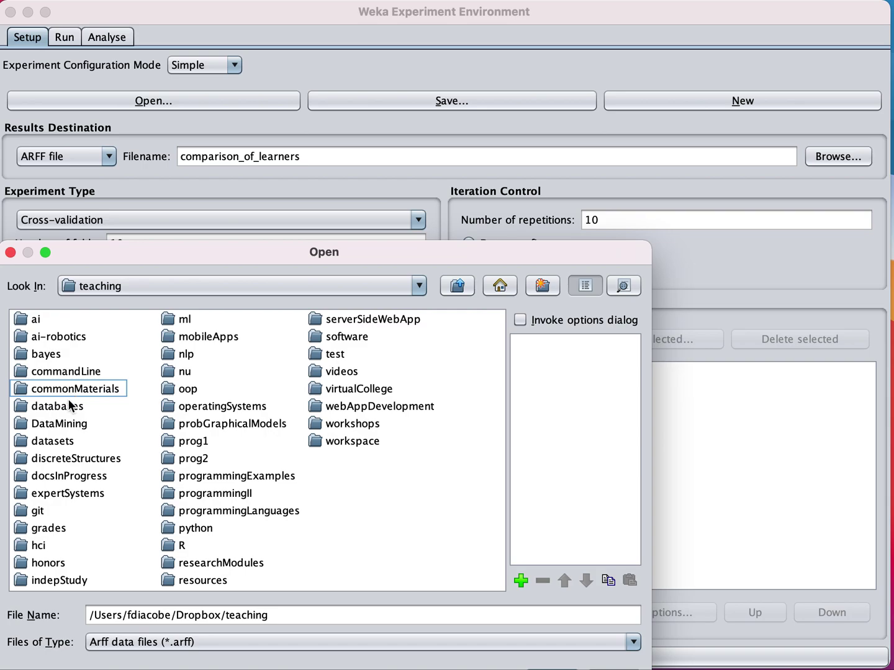
double_click(20, 442)
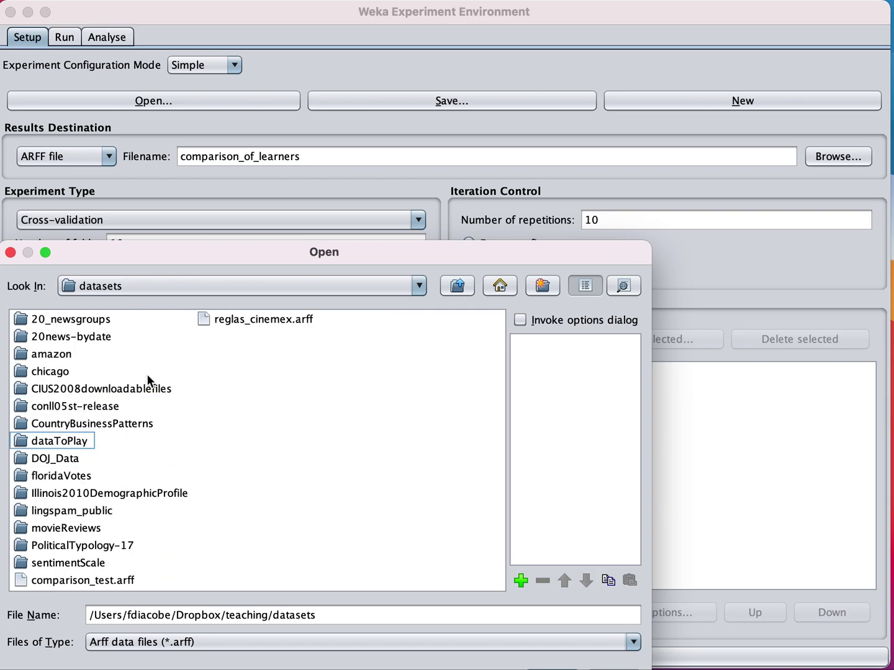
click(217, 641)
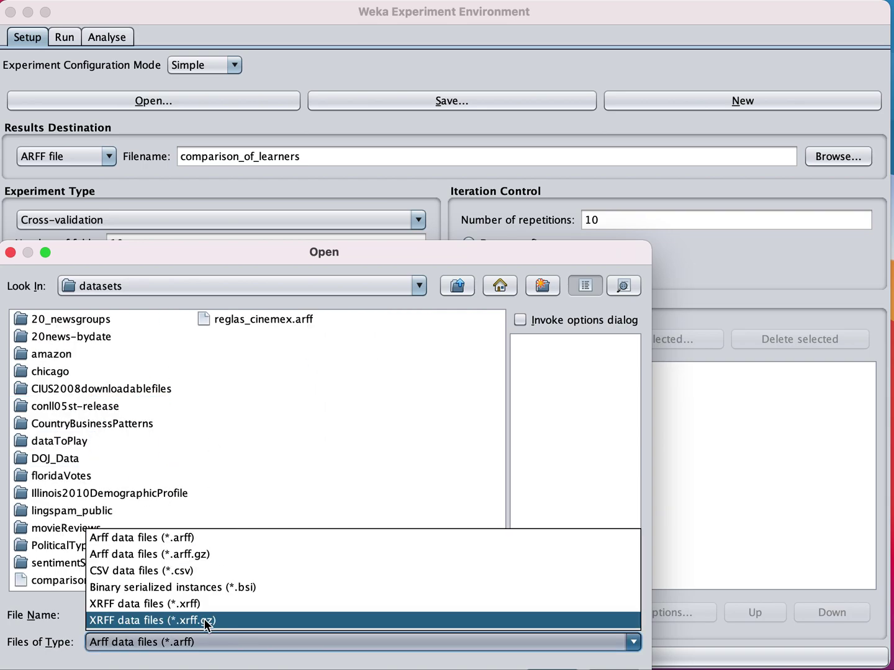
click(188, 570)
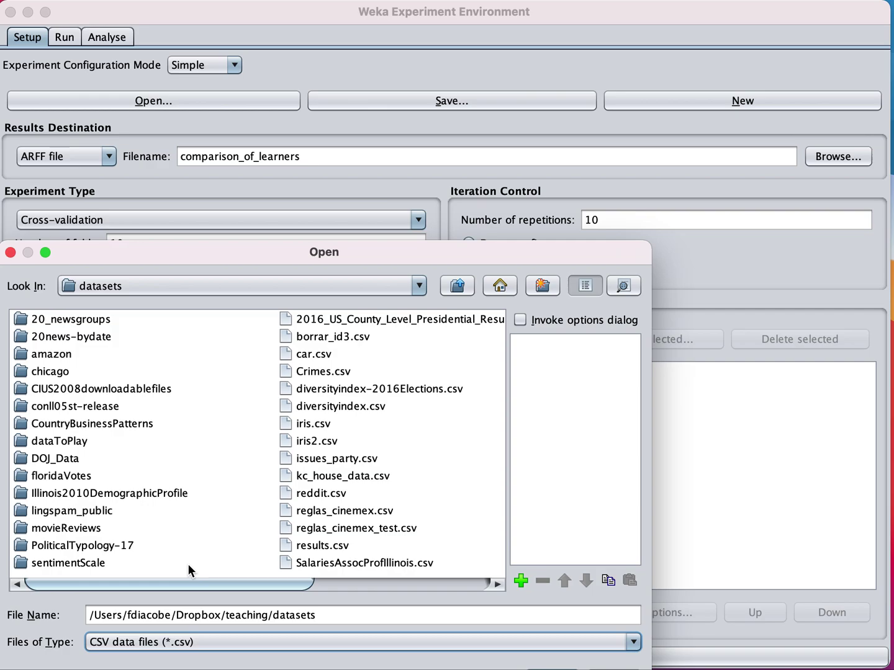
double_click(350, 460)
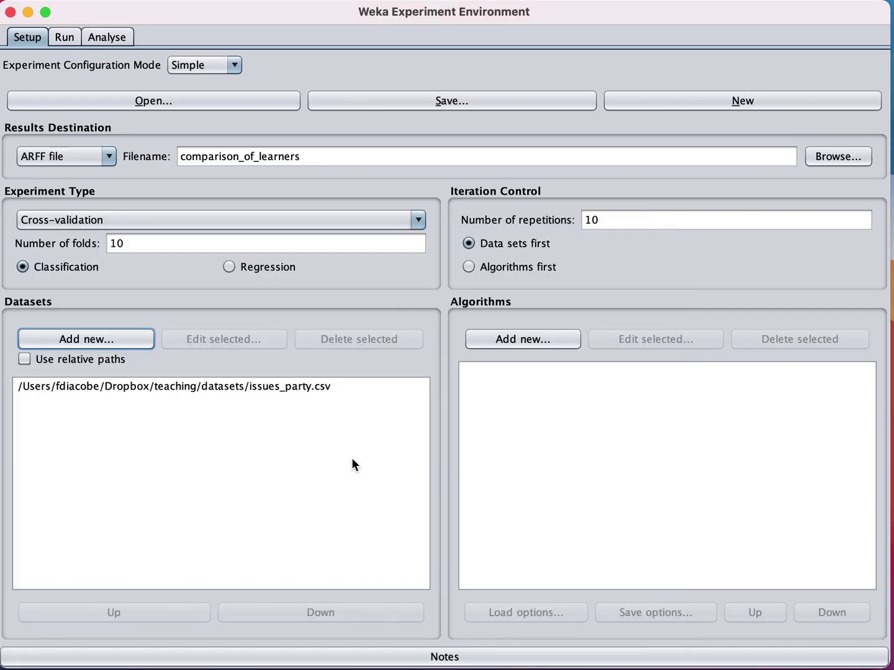
Add J48 from the trees group as the first algorithm.
click(539, 343)
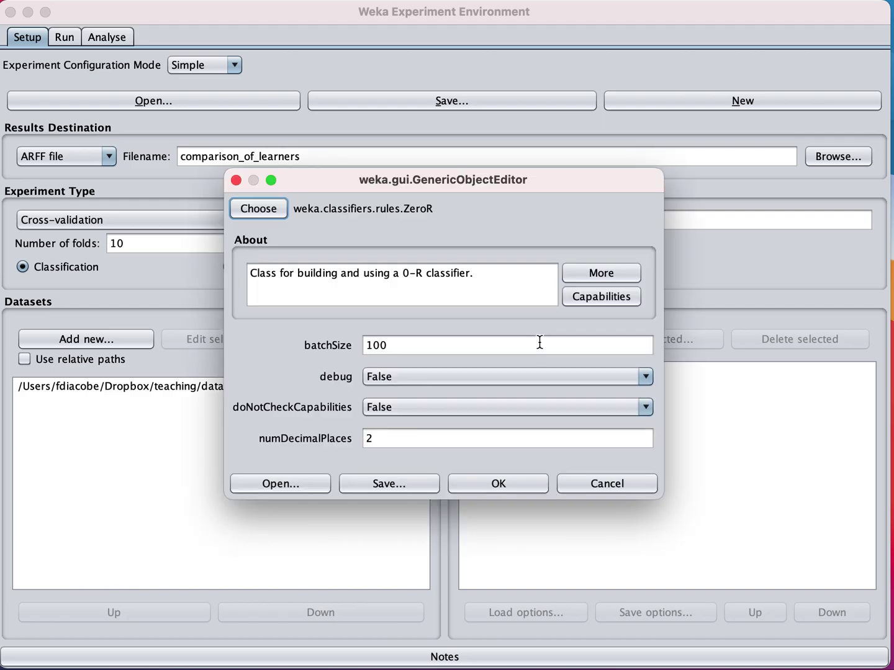
click(278, 208)
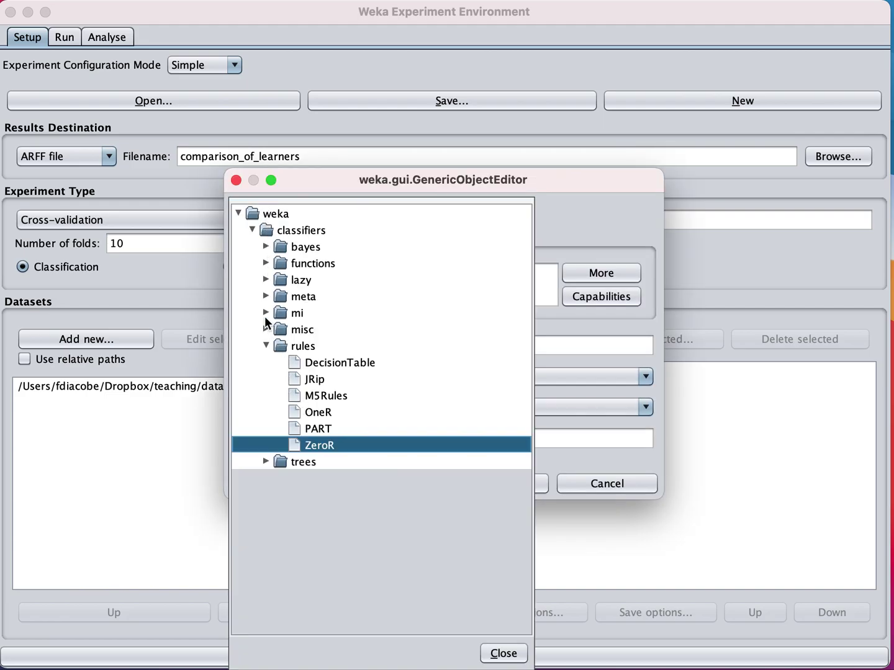
click(265, 345)
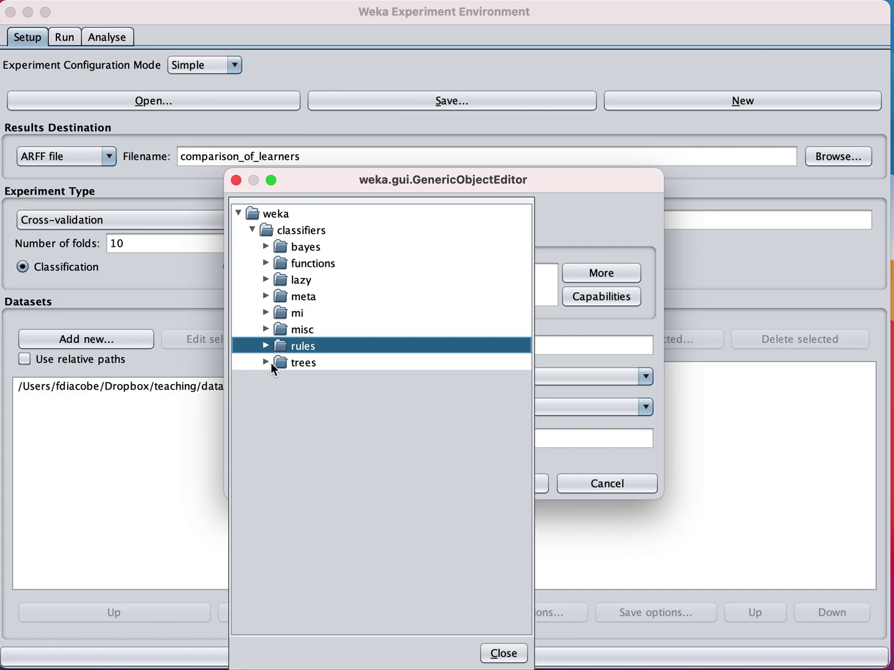
click(265, 363)
click(312, 414)
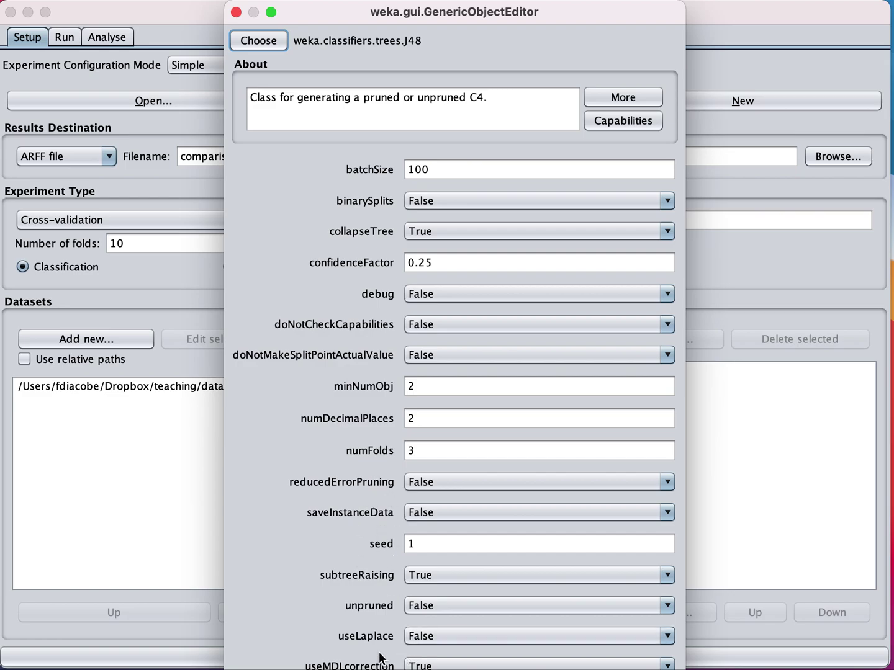
key(Return)
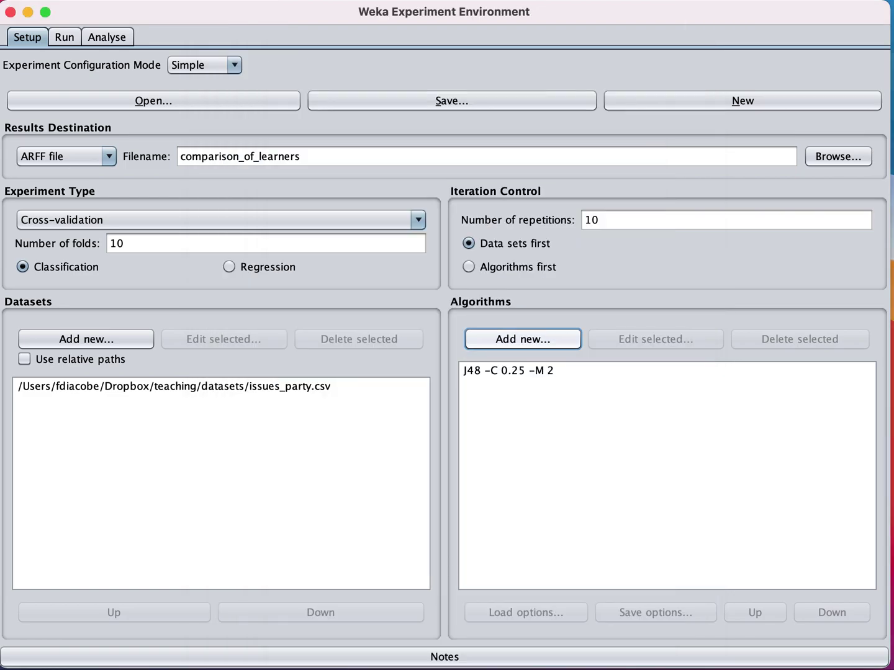
Add MultilayerPerceptron from the functions group as the second algorithm.
click(491, 339)
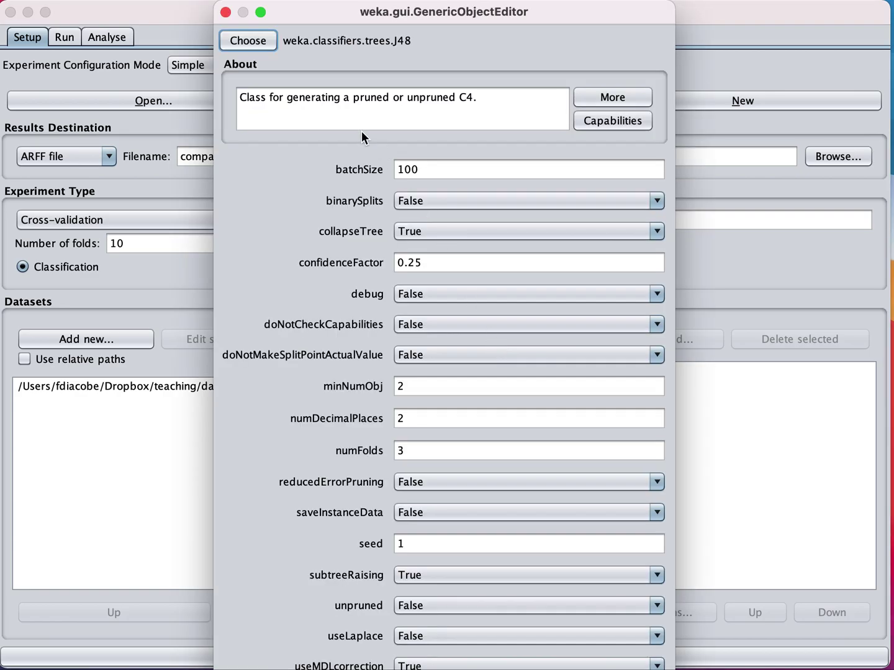
click(251, 42)
click(254, 193)
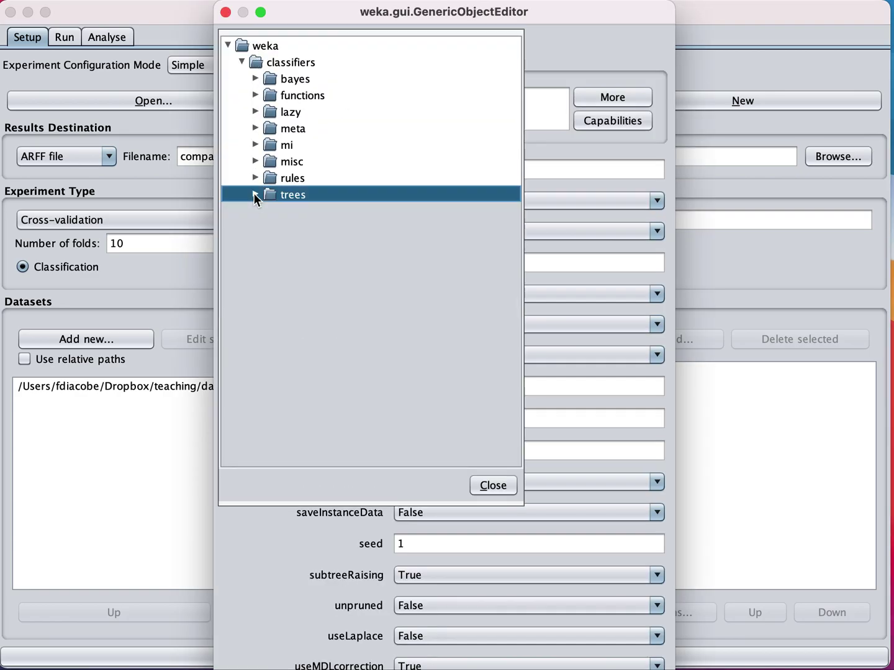
click(257, 96)
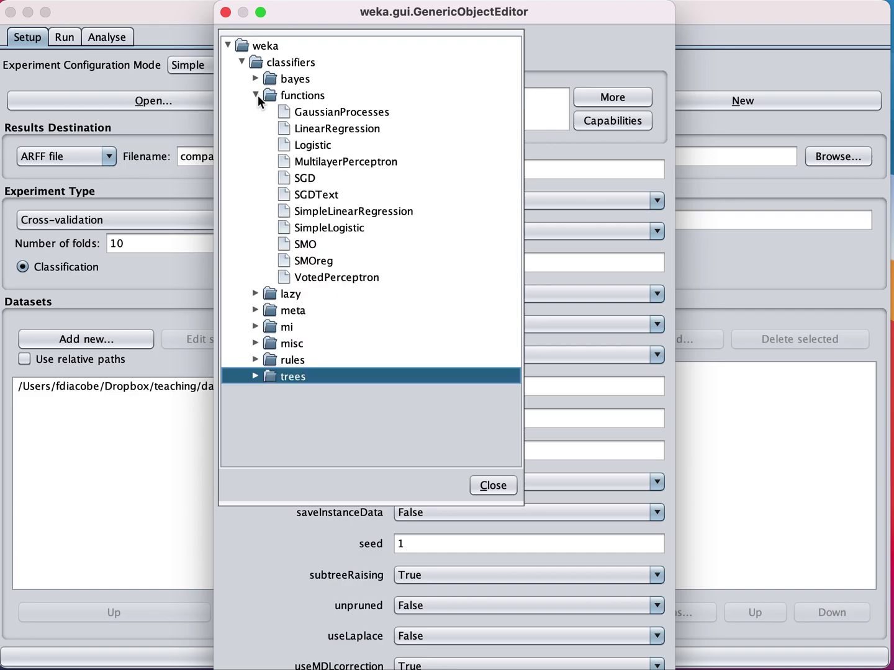
click(329, 163)
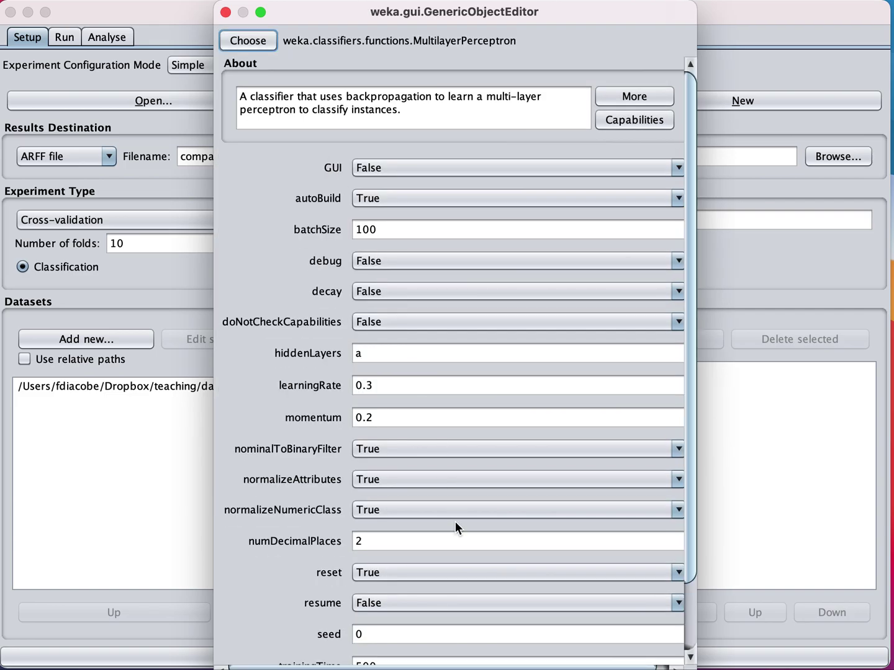
scroll(336, 529, down, 1)
scroll(333, 529, down, 1)
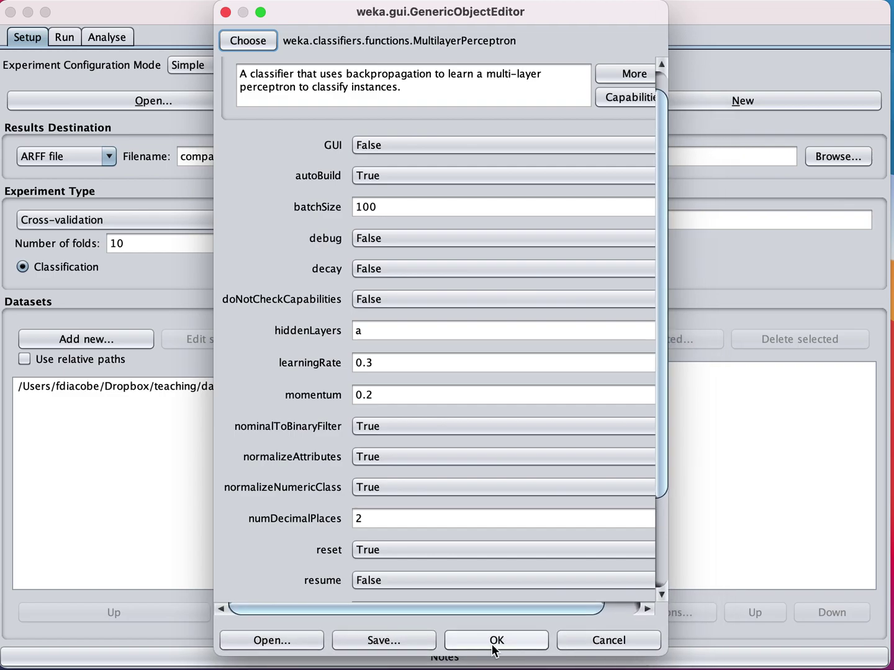
click(493, 643)
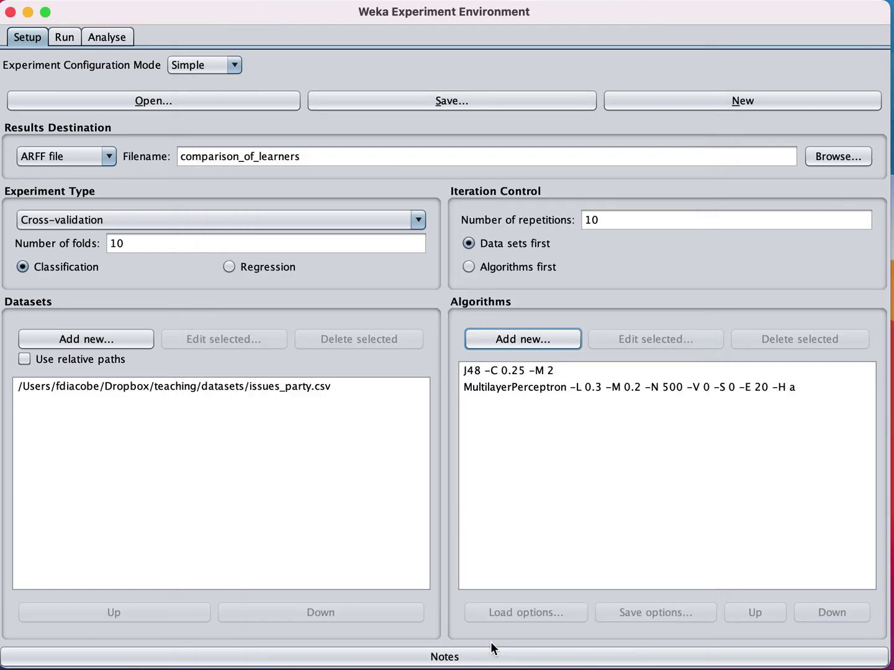
Review the J48, MultilayerPerceptron and issues_party.csv entries, then go to the Run panel.
click(500, 372)
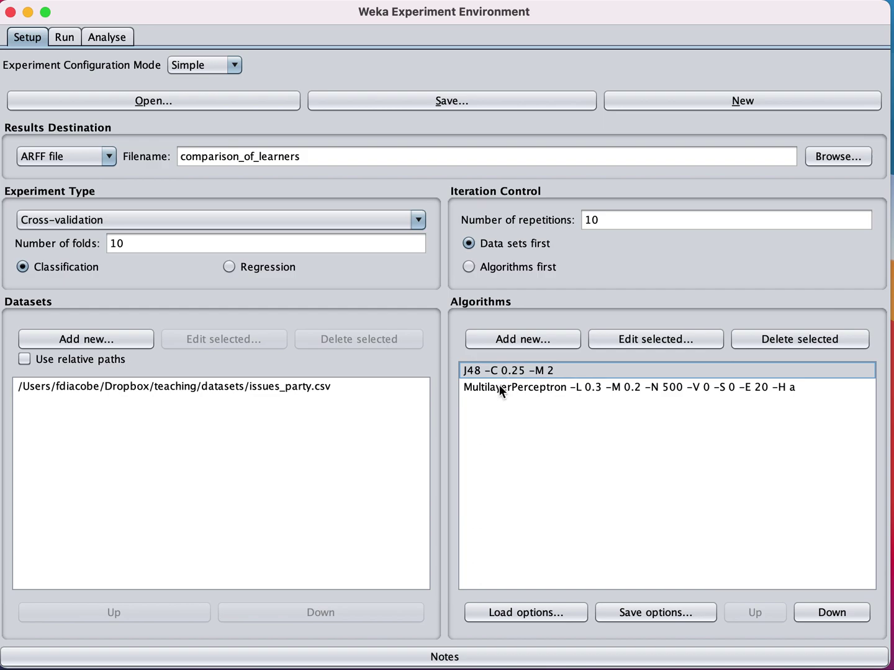
click(500, 386)
click(489, 371)
click(489, 386)
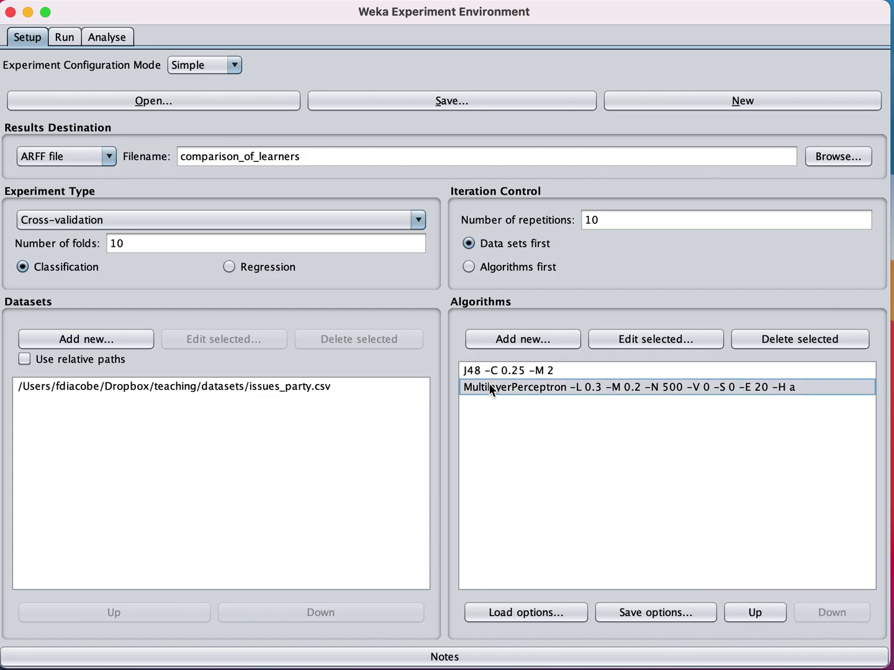
click(291, 388)
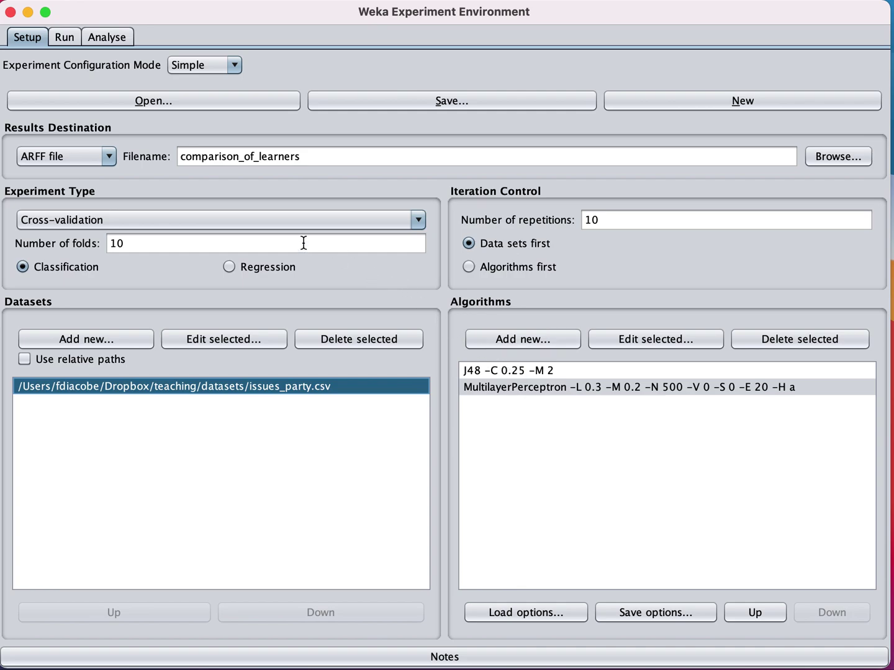
click(65, 38)
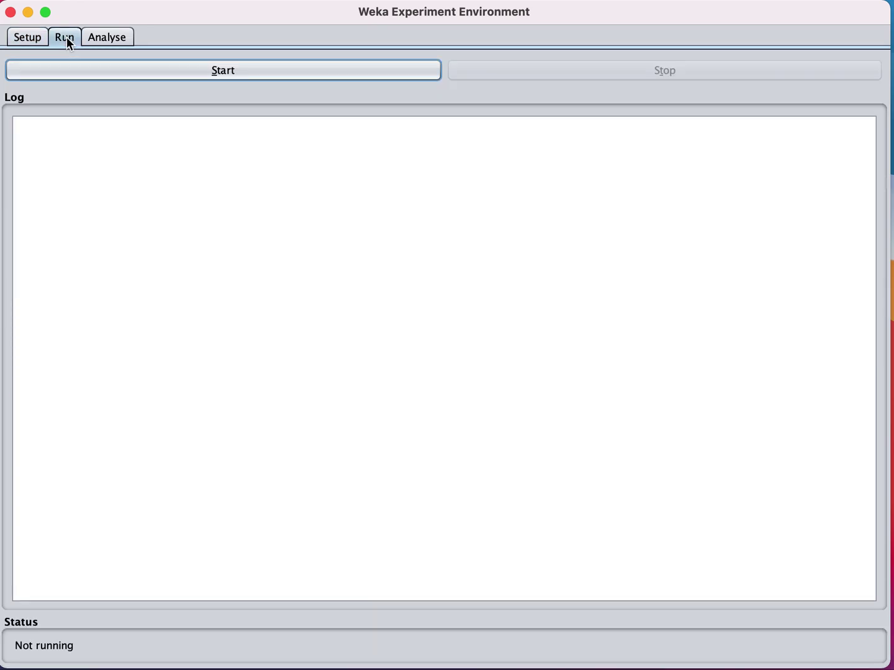
Run the experiment to completion with 0 errors, then return to the Setup page.
click(149, 75)
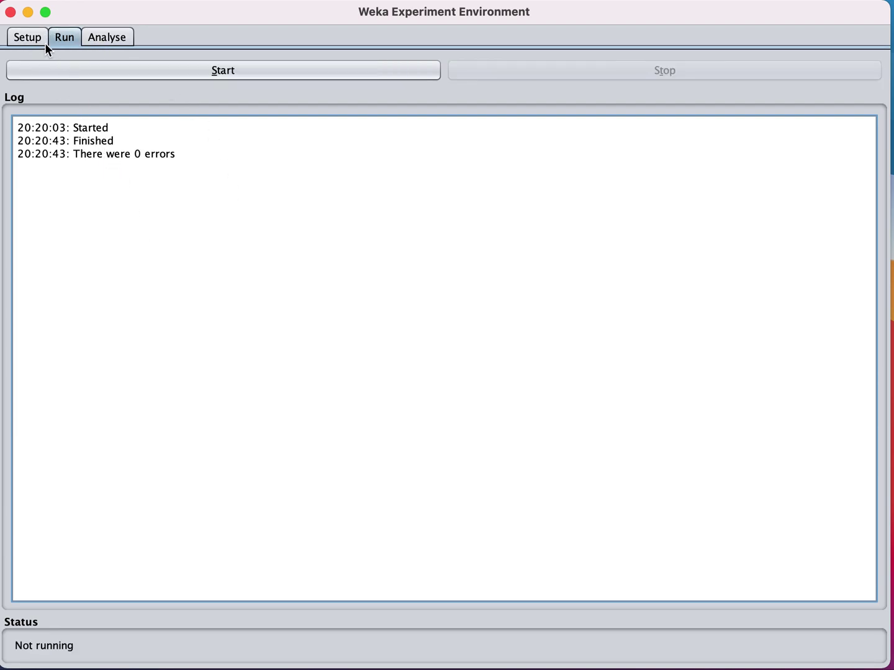
click(28, 38)
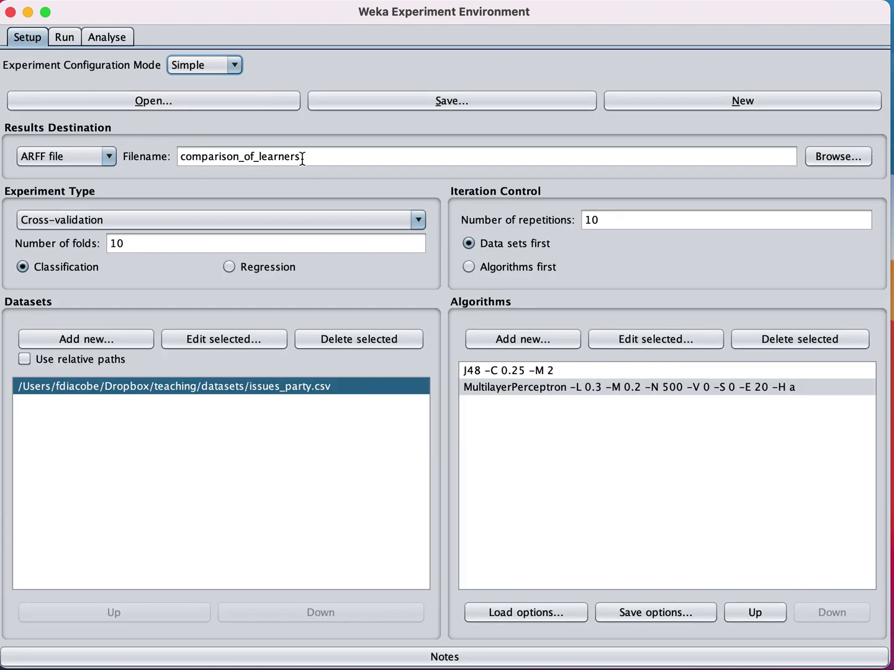
Load comparison_of_learners.arff into the Analyse panel, giving 200 results.
click(69, 39)
click(105, 37)
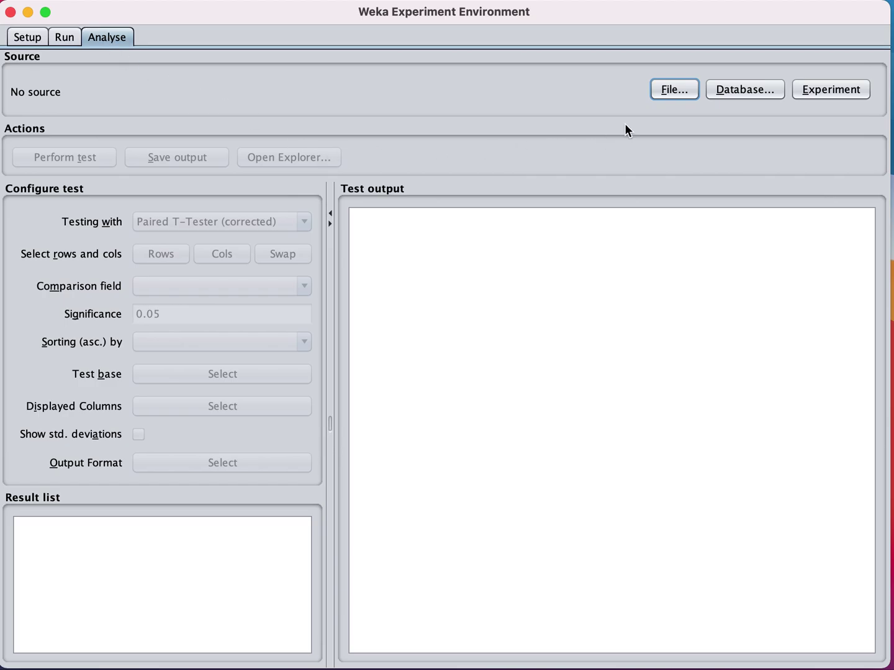
click(681, 89)
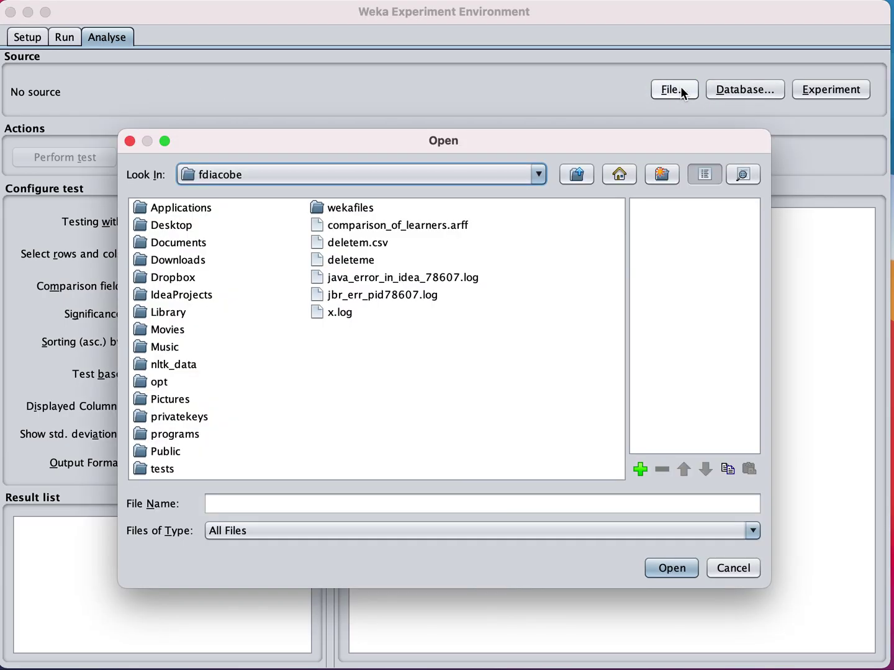
click(440, 226)
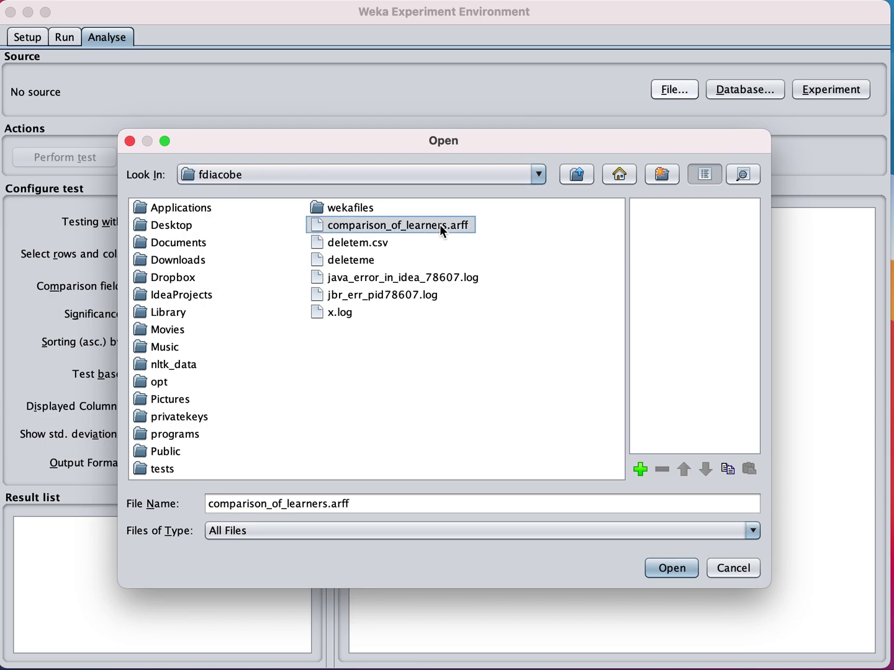
click(679, 577)
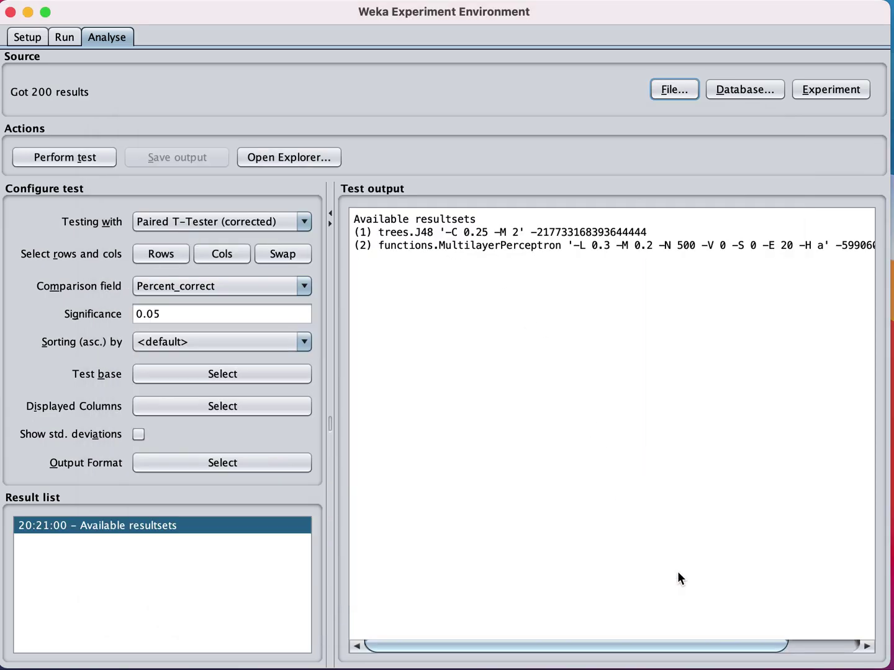
Keep Percent_correct as the comparison field.
click(372, 236)
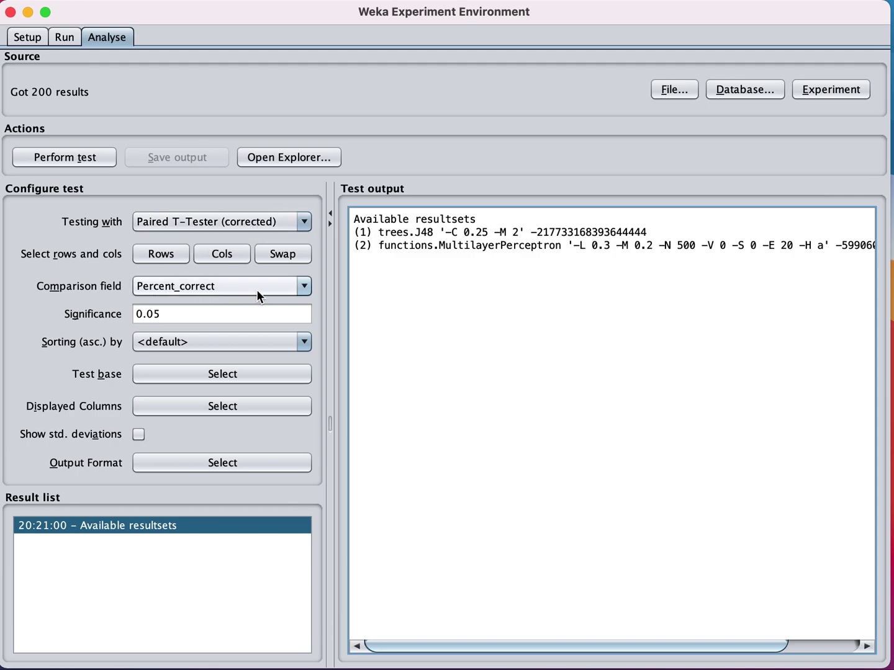
click(304, 289)
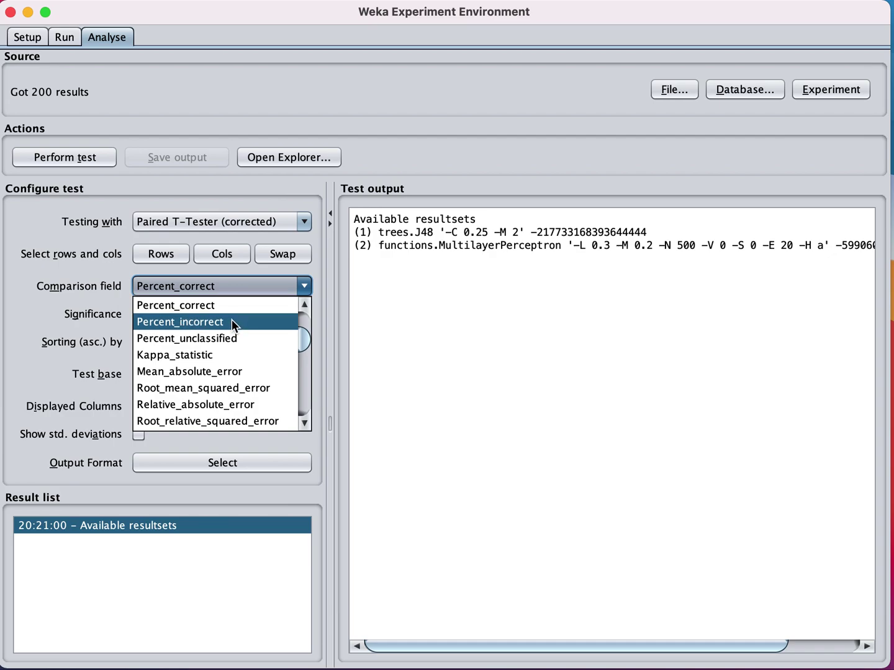
click(239, 288)
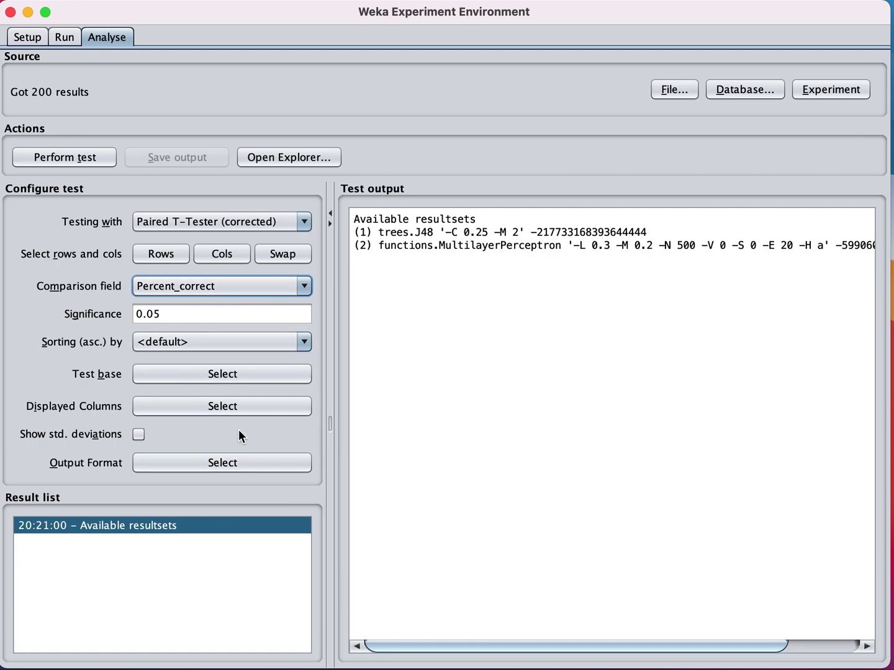
Perform the paired t-test and highlight the trees.J48 and functions.MultilayerPerceptron key entries.
click(73, 157)
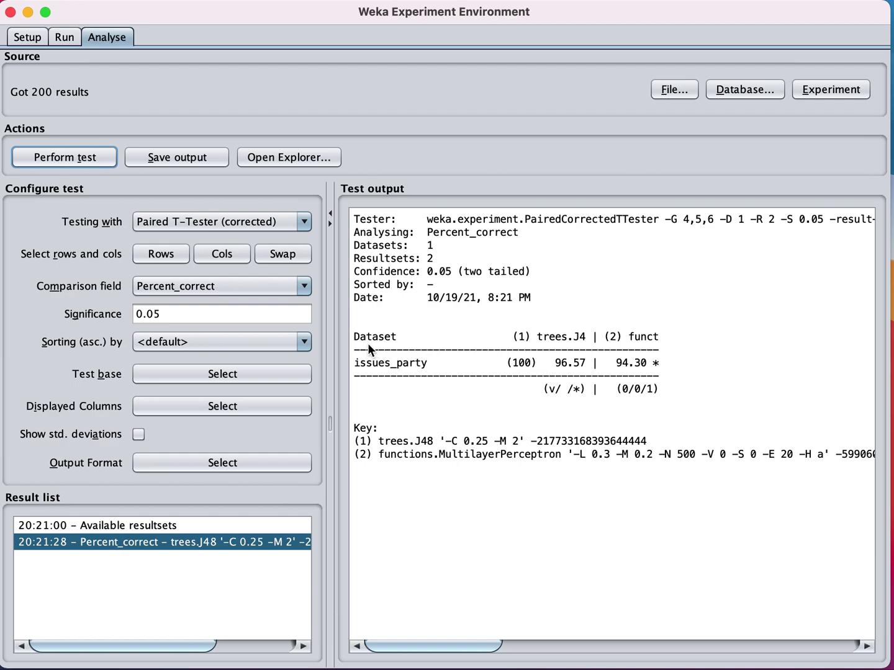
click(366, 370)
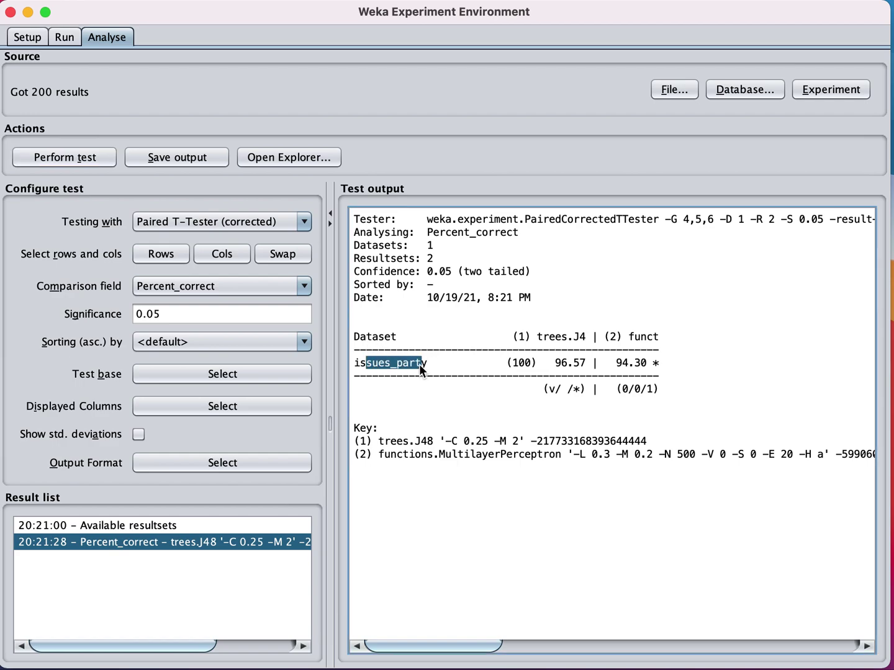
click(500, 366)
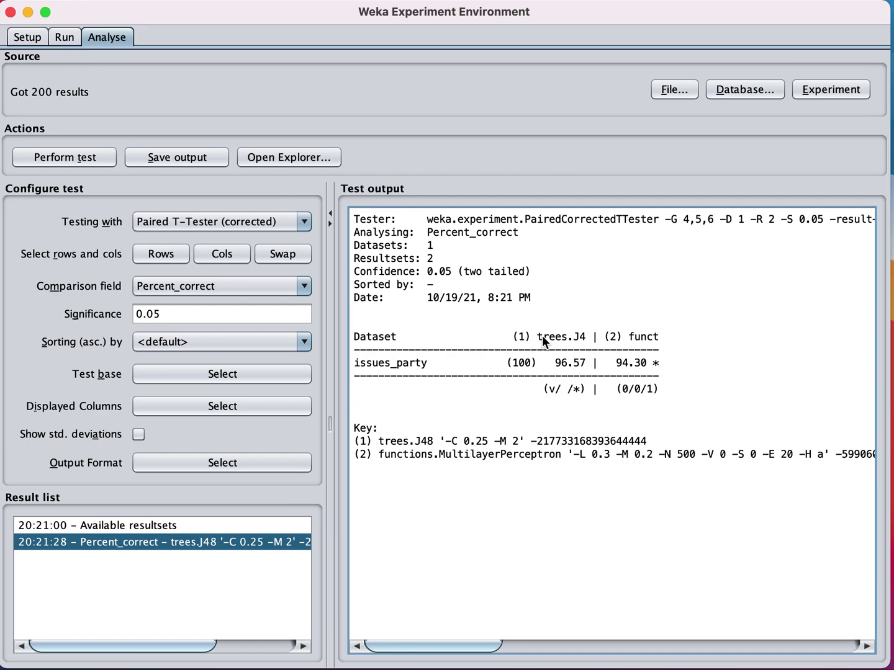
drag(628, 336, 673, 336)
drag(355, 441, 438, 442)
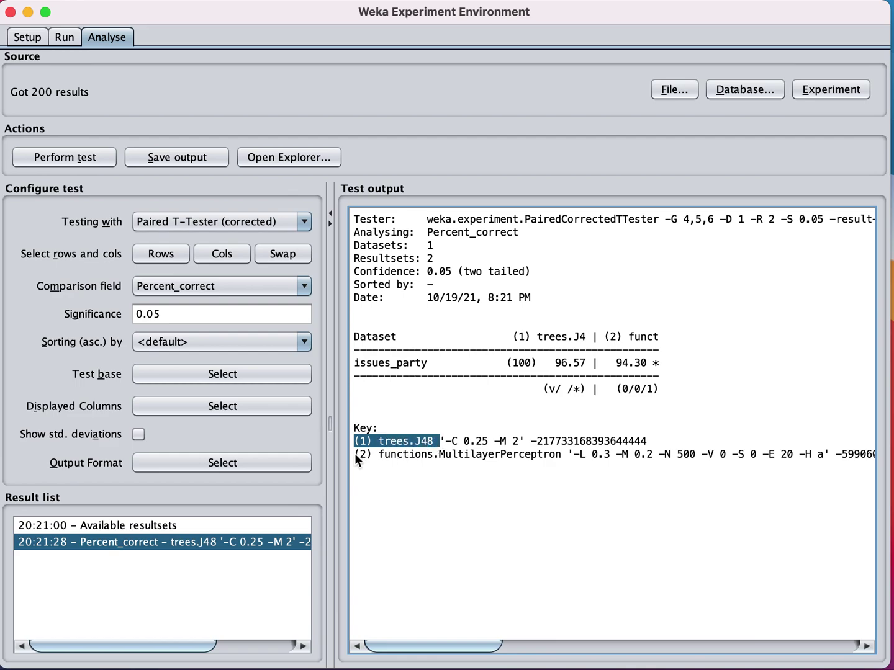
drag(354, 454, 567, 458)
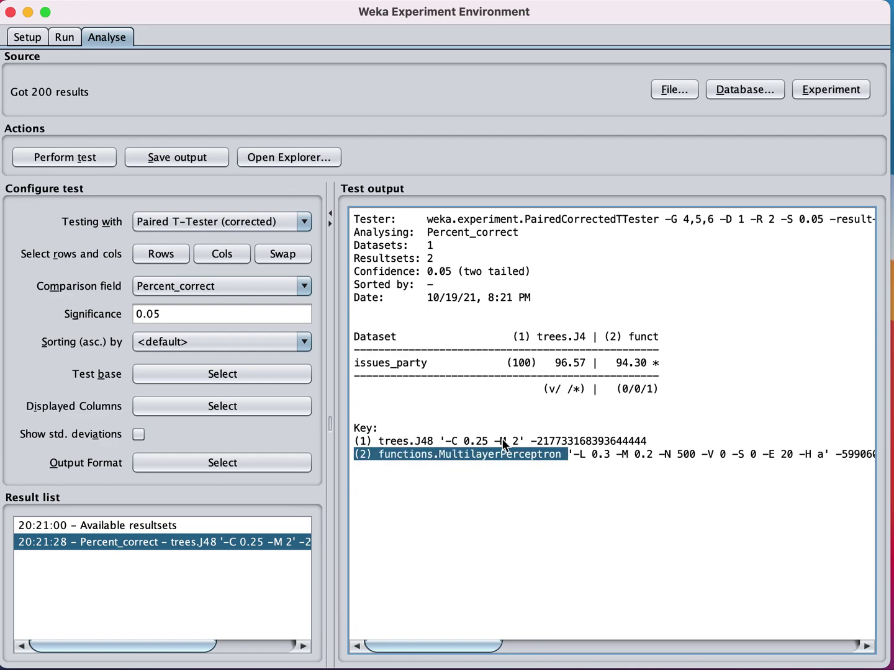
drag(440, 441, 713, 458)
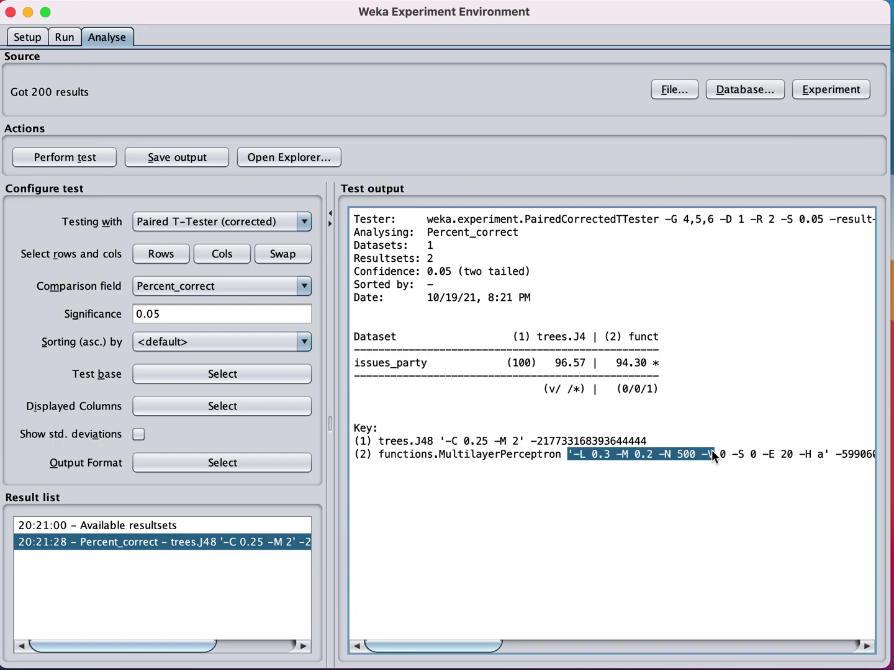
click(616, 456)
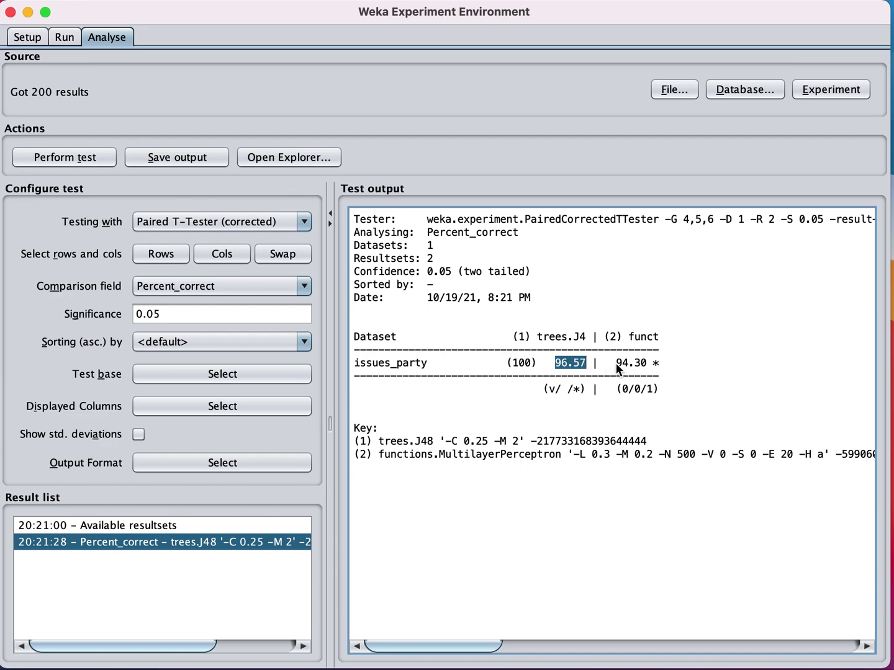
Highlight J48's 96.57 versus MultilayerPerceptron's 94.30 accuracy and the v/*significance legend.
drag(617, 365, 622, 365)
double_click(551, 390)
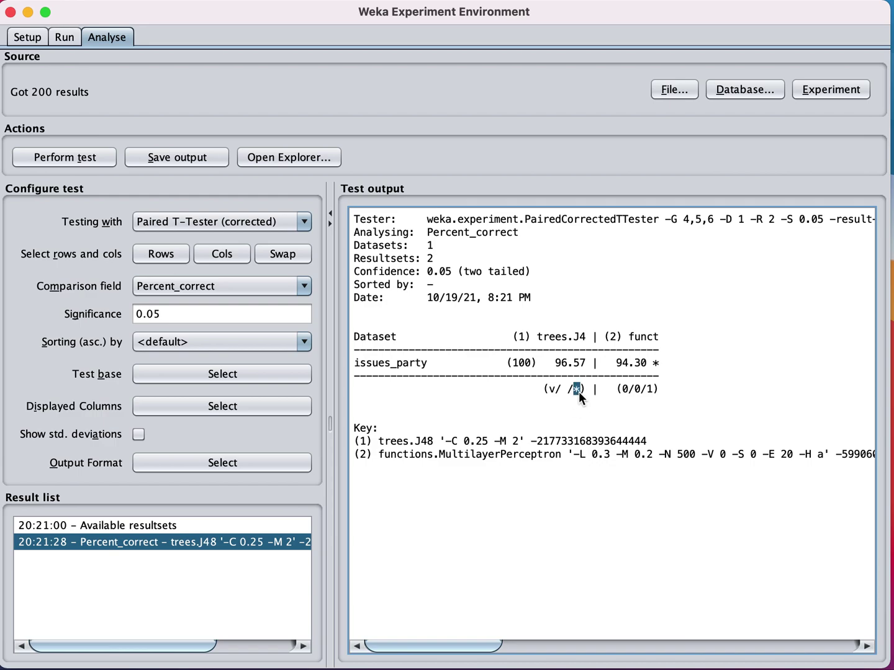
click(550, 393)
click(617, 364)
drag(555, 366, 570, 366)
click(613, 368)
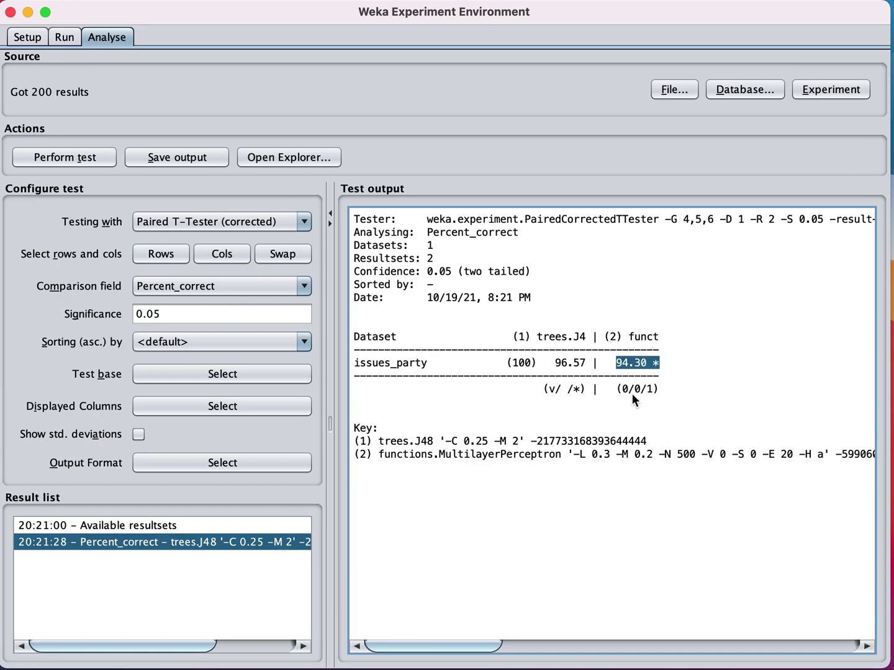
click(553, 367)
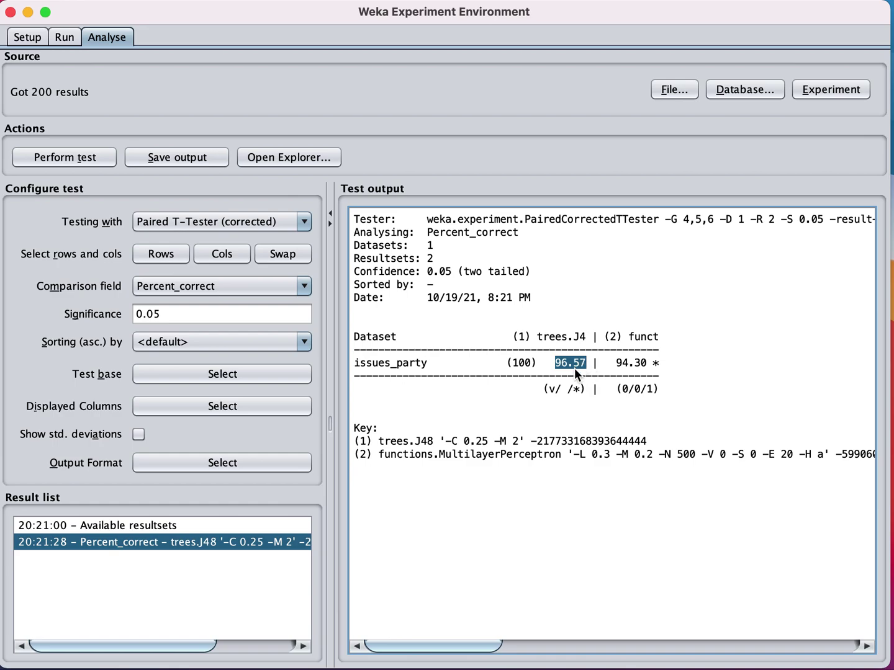
click(618, 366)
click(551, 363)
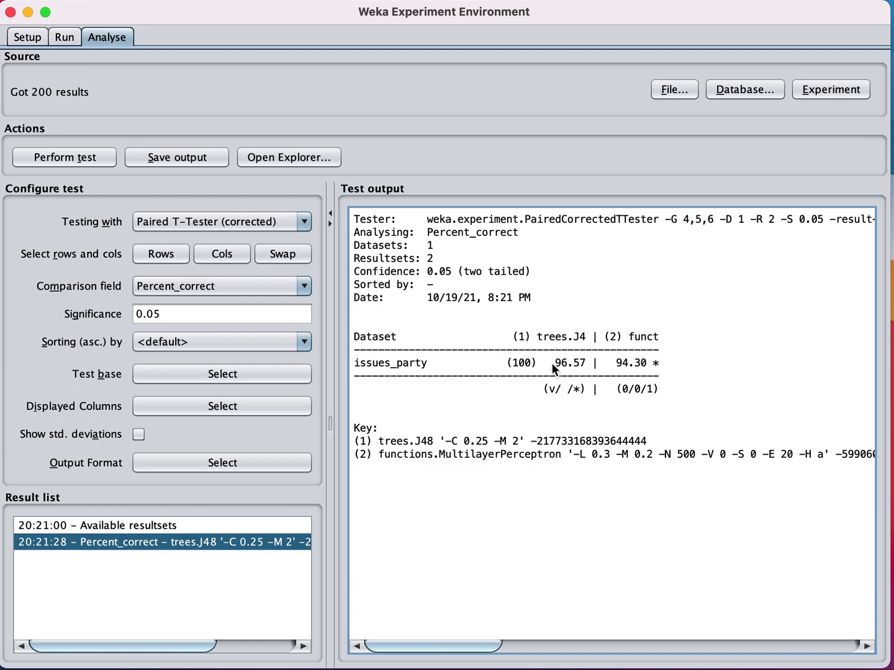
click(586, 364)
drag(653, 360, 656, 359)
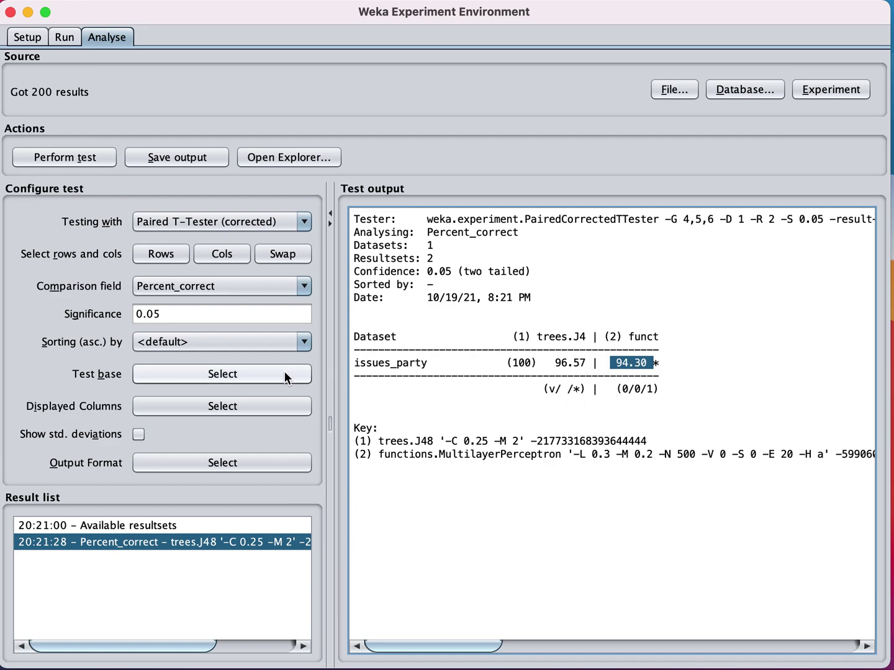
Turn on Show std. deviations and rerun the paired t-test.
click(137, 435)
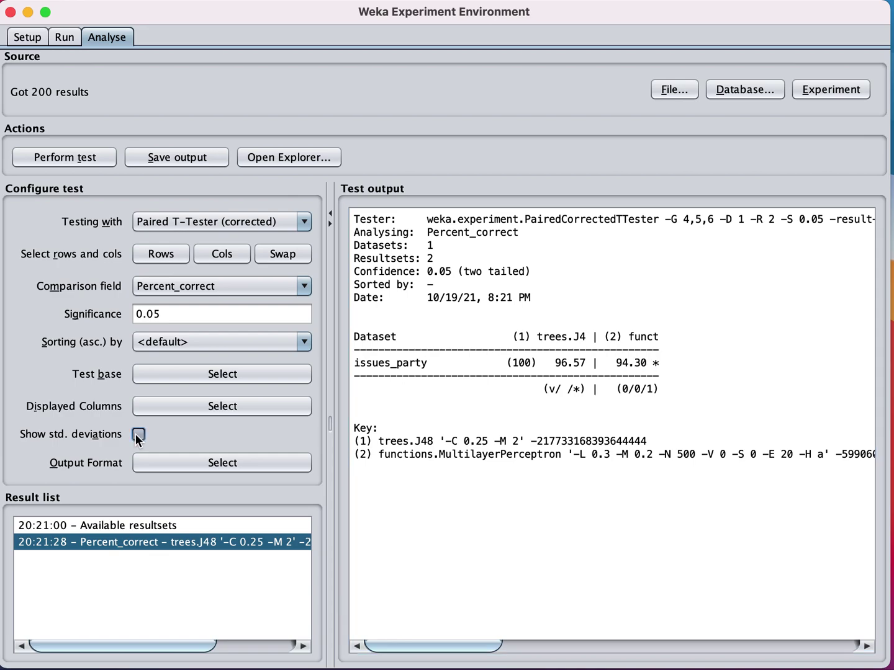
click(79, 156)
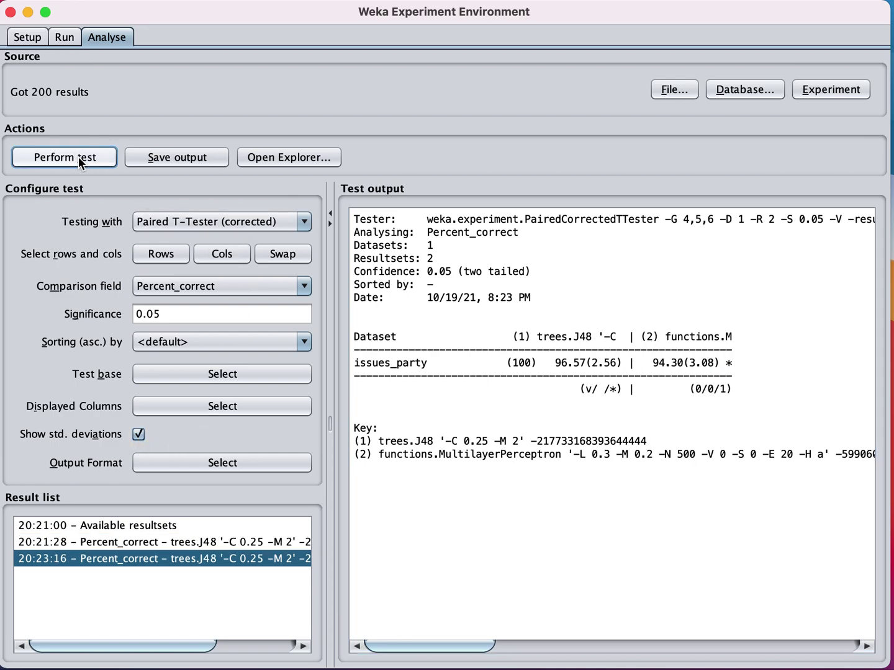
click(589, 365)
Highlight the MultilayerPerceptron deviation 3.08 and the results table rows (J48 96.57, MLP 94.30).
click(687, 363)
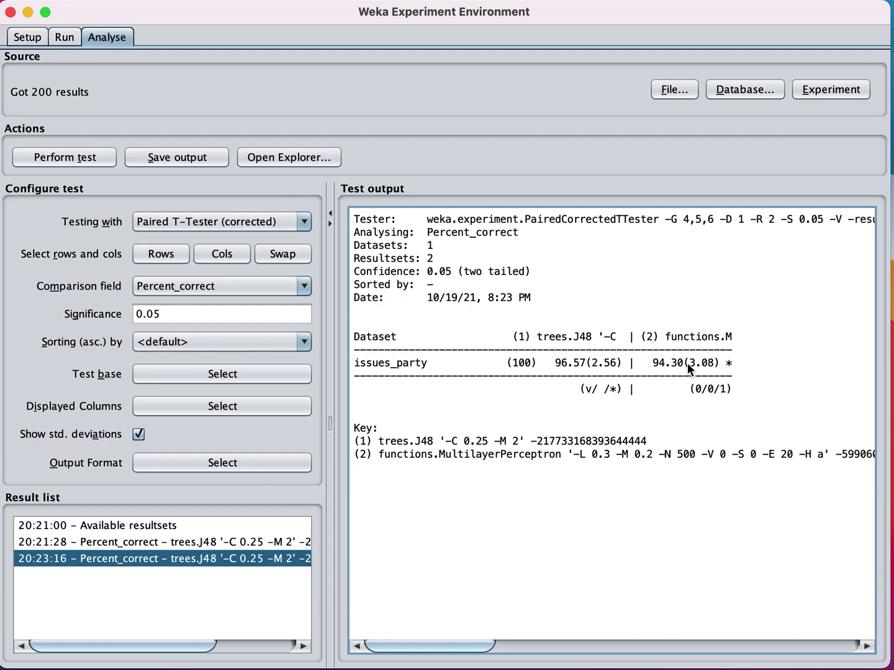
click(648, 375)
drag(533, 335, 622, 369)
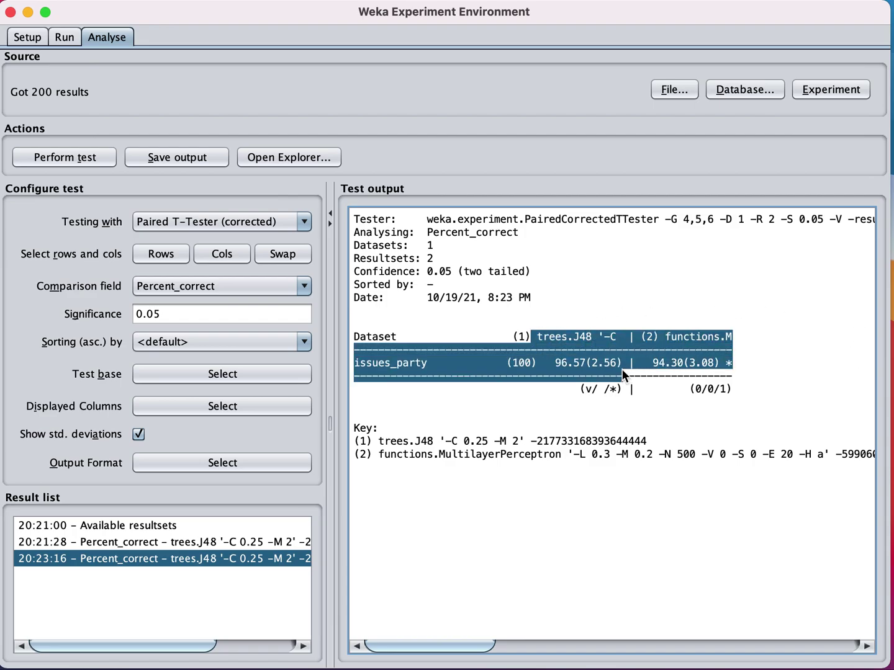
click(622, 369)
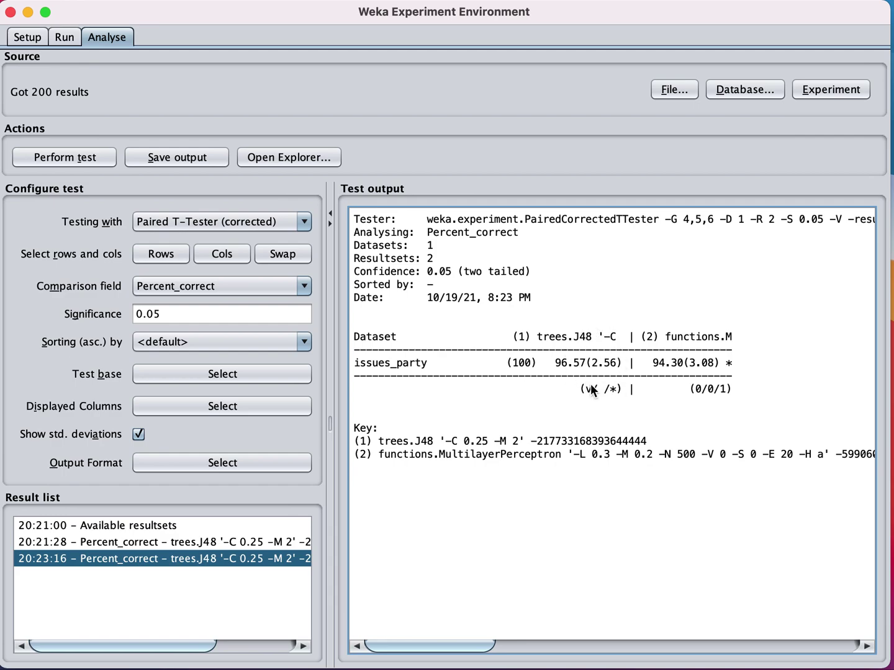